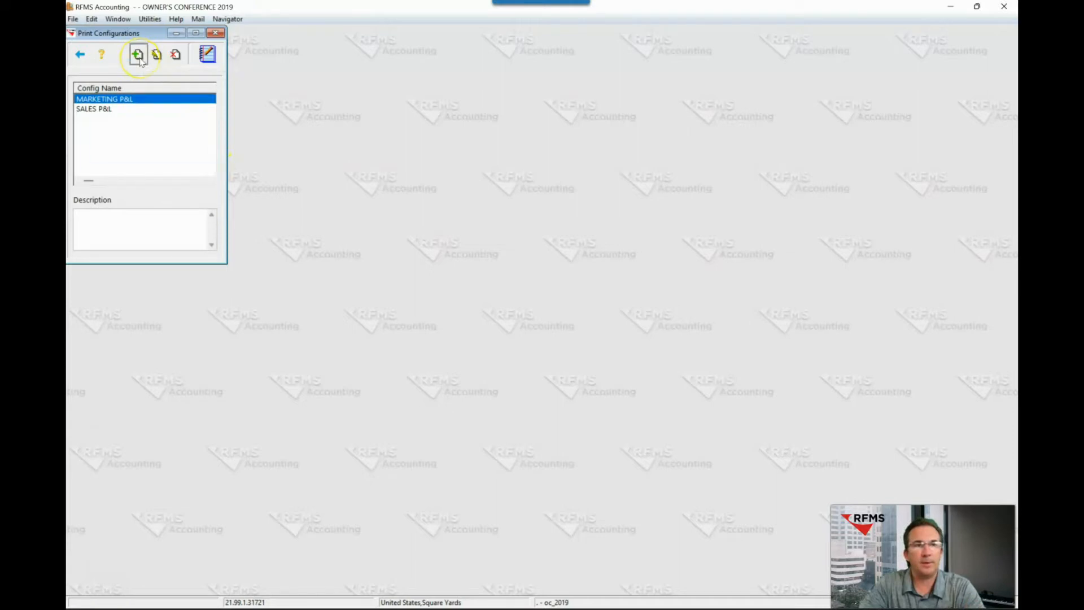
Create a new print configuration named OPERATIONS P&L with an empty description
{"action": "type", "text": "OPERATIONS"}
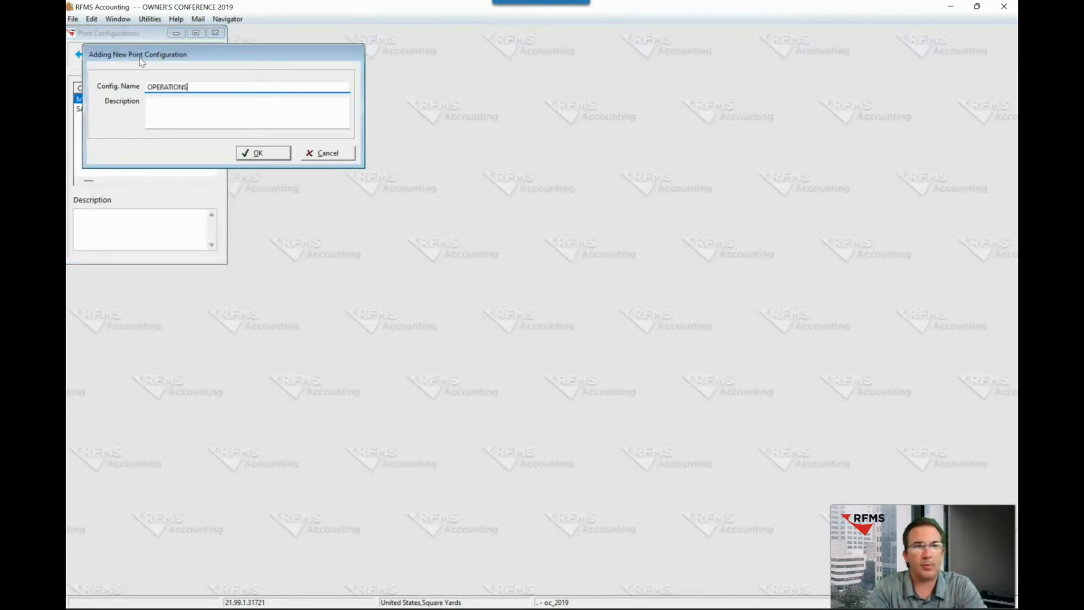
{"action": "type", "text": " P&L"}
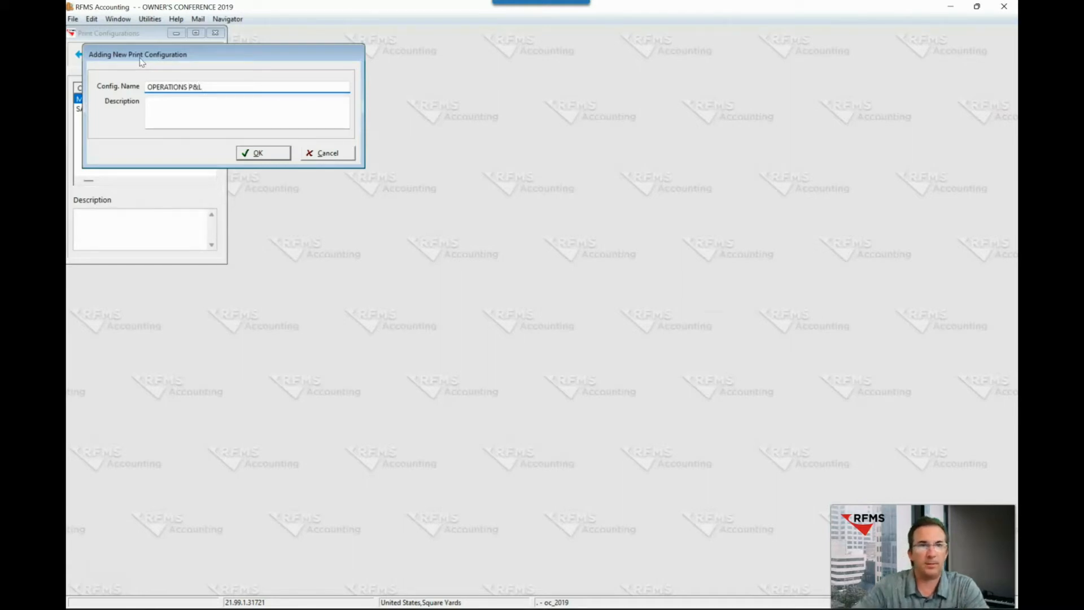
{"action": "left_click", "coordinate": [174, 106]}
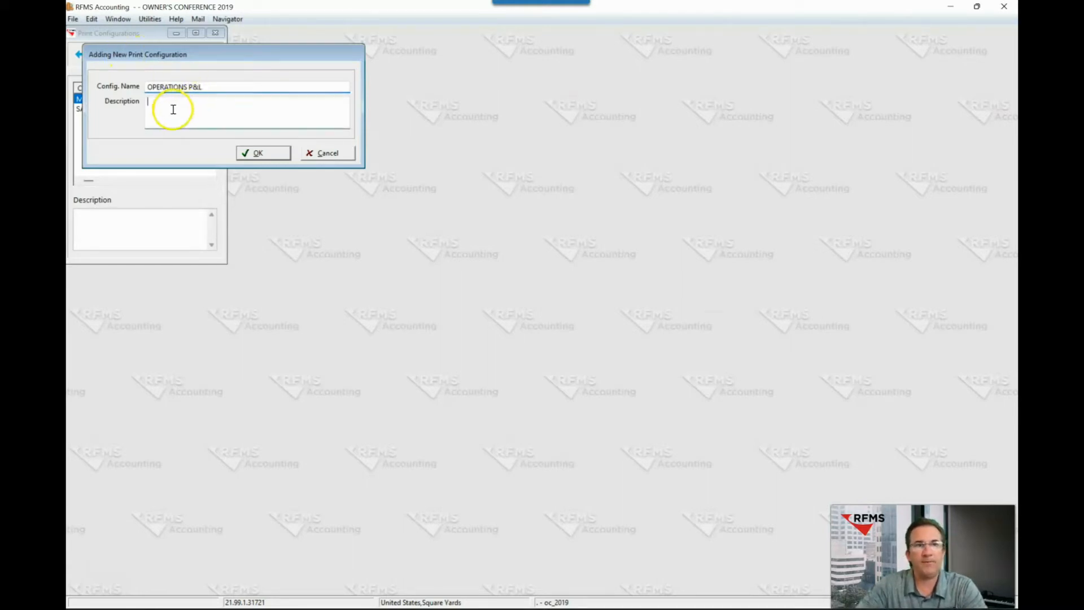
{"action": "left_click", "coordinate": [249, 152]}
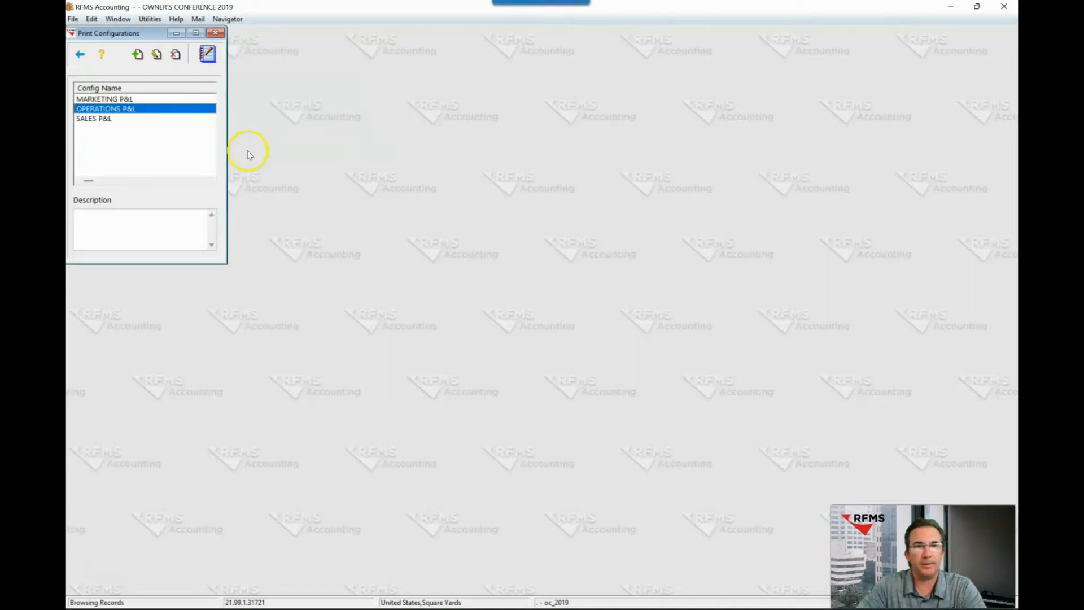
Open the OPERATIONS P&L print configuration to manage its headings and accounts
{"action": "left_click", "coordinate": [107, 113]}
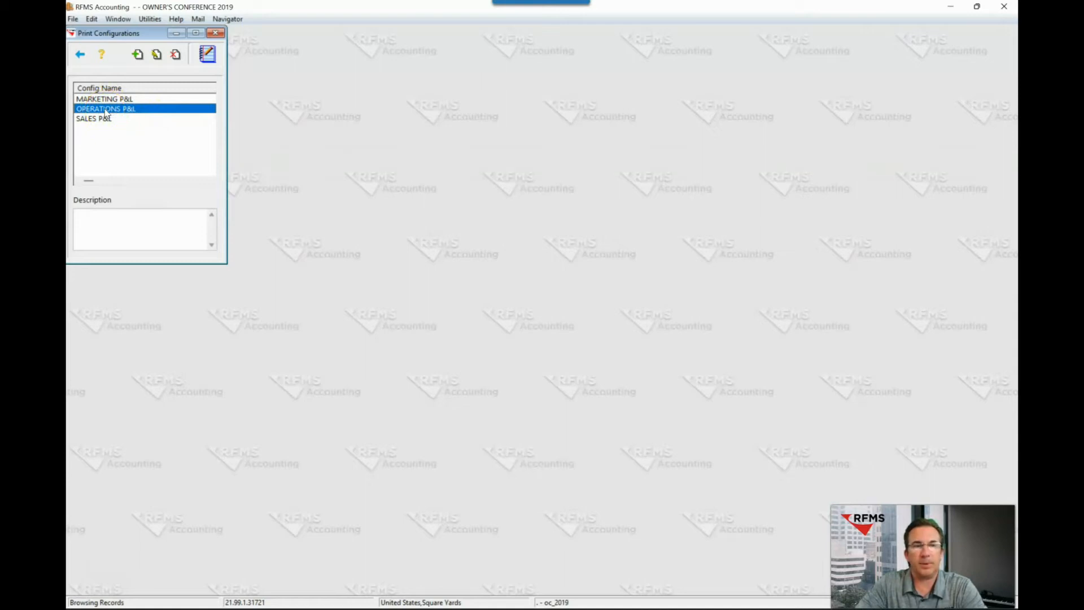
{"action": "left_click", "coordinate": [202, 55]}
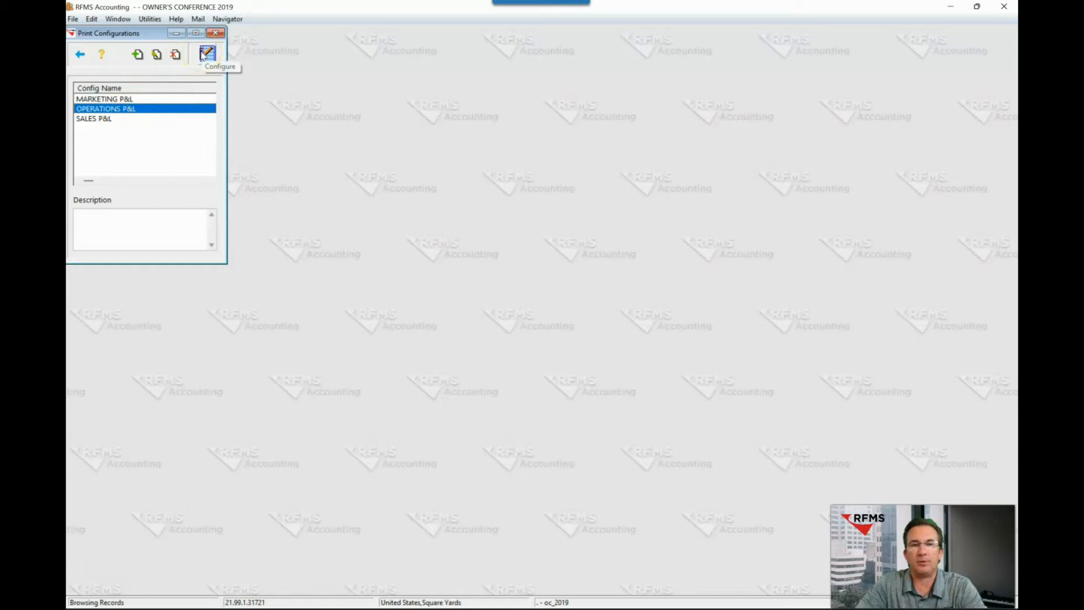
{"action": "left_click", "coordinate": [203, 54]}
{"action": "left_click", "coordinate": [204, 56]}
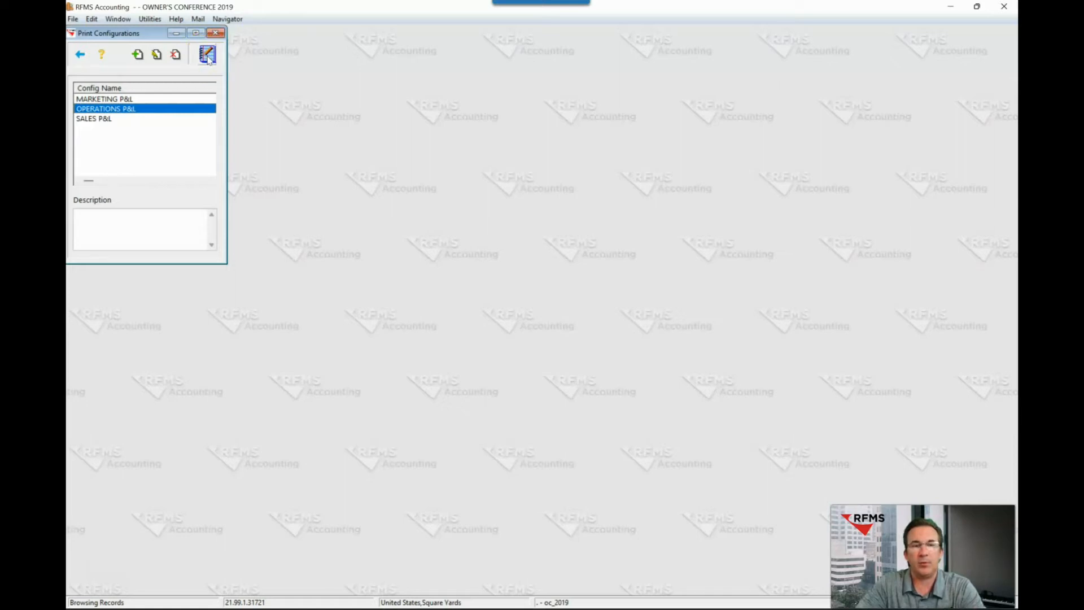
{"action": "left_click", "coordinate": [181, 113]}
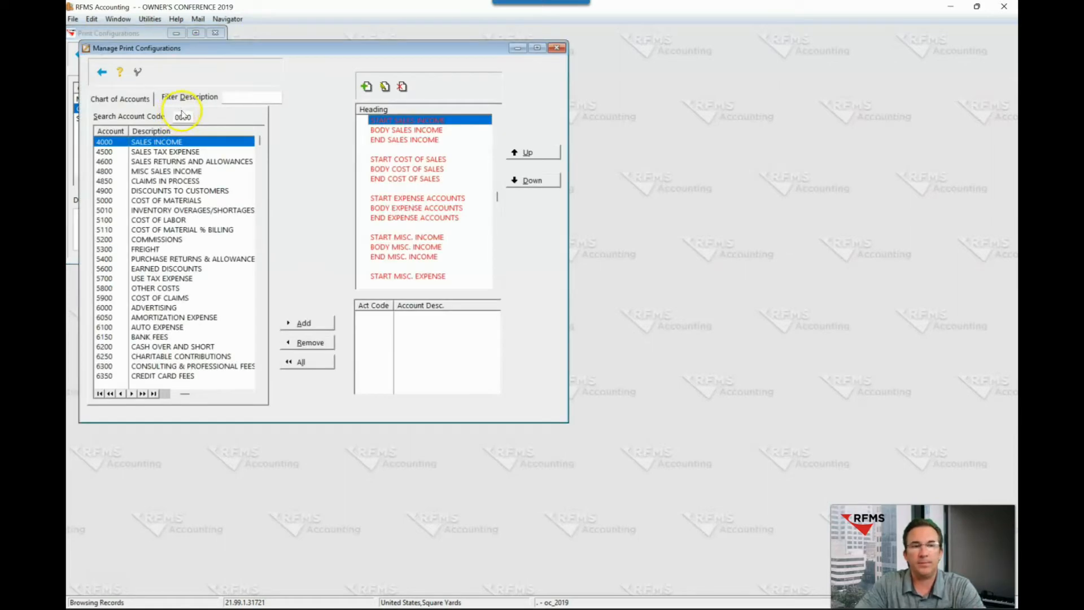
{"action": "left_click", "coordinate": [171, 242]}
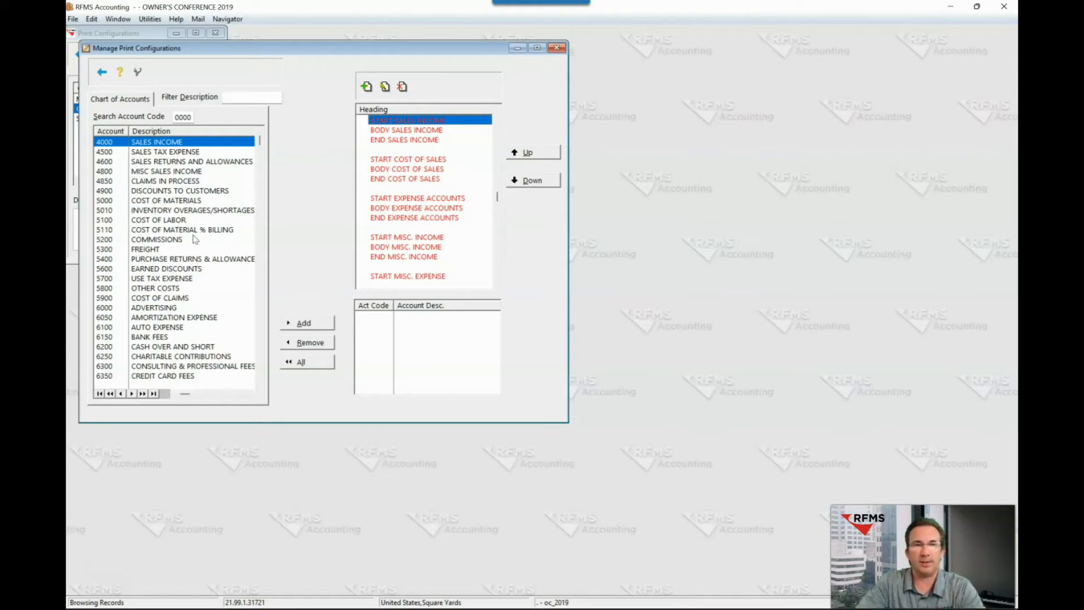
Add a heading named TOTAL SALES under BODY SALES INCOME, without showing detail
{"action": "left_click", "coordinate": [389, 133]}
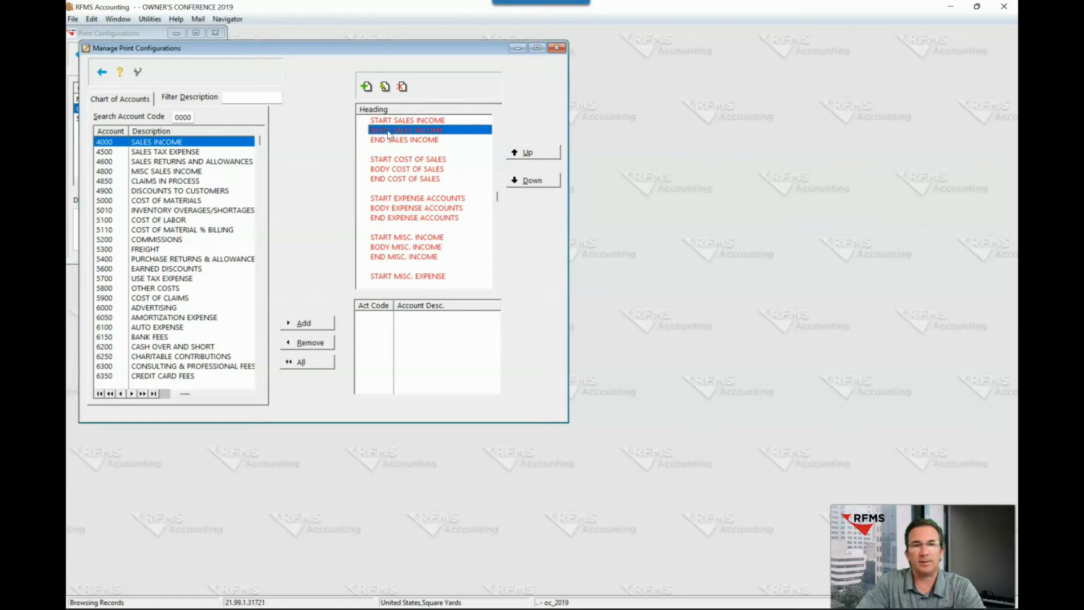
{"action": "left_click", "coordinate": [366, 89]}
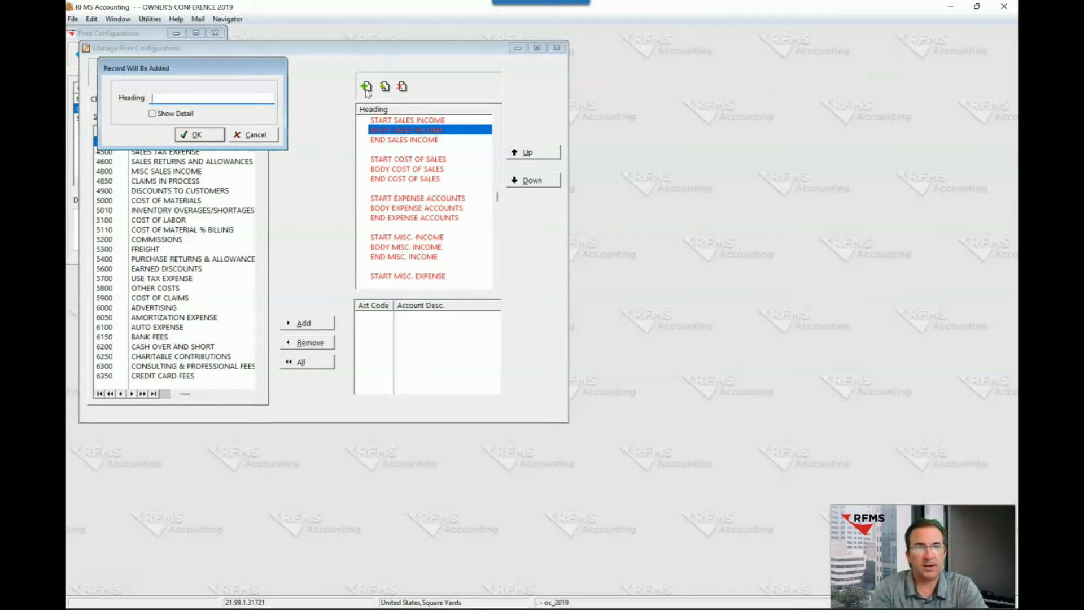
{"action": "type", "text": "TOTALS"}
{"action": "key", "text": "BackSpace"}
{"action": "type", "text": "SLA"}
{"action": "key", "text": "BackSpace"}
{"action": "key", "text": "BackSpace"}
{"action": "type", "text": "ALES"}
{"action": "key", "text": "Return"}
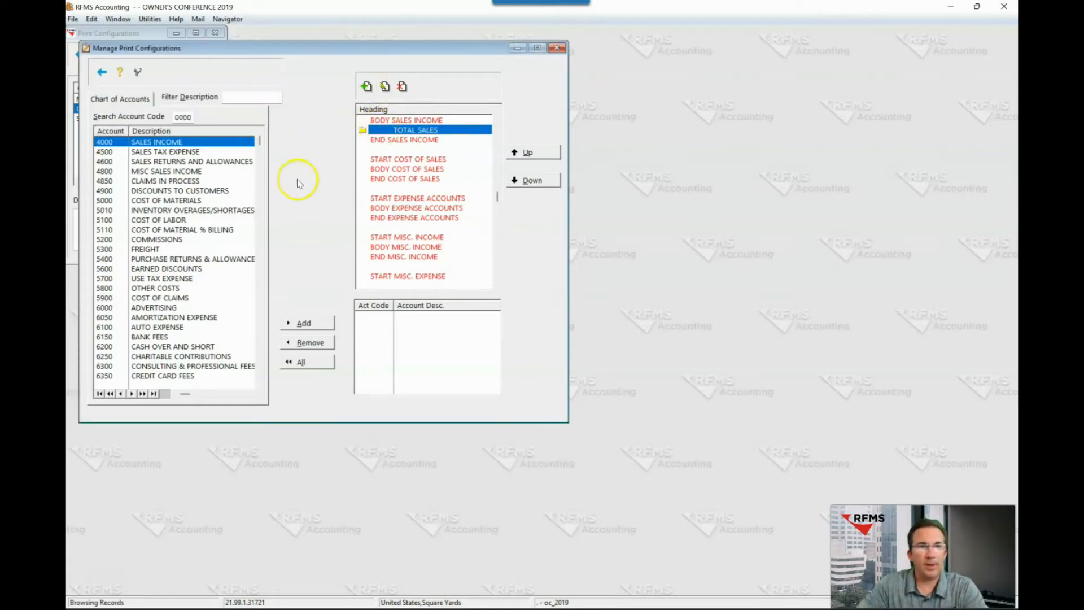
Assign the six accounts from 4000 SALES INCOME through 4900 DISCOUNTS TO CUSTOMERS to the TOTAL SALES heading
{"action": "left_click", "coordinate": [317, 321]}
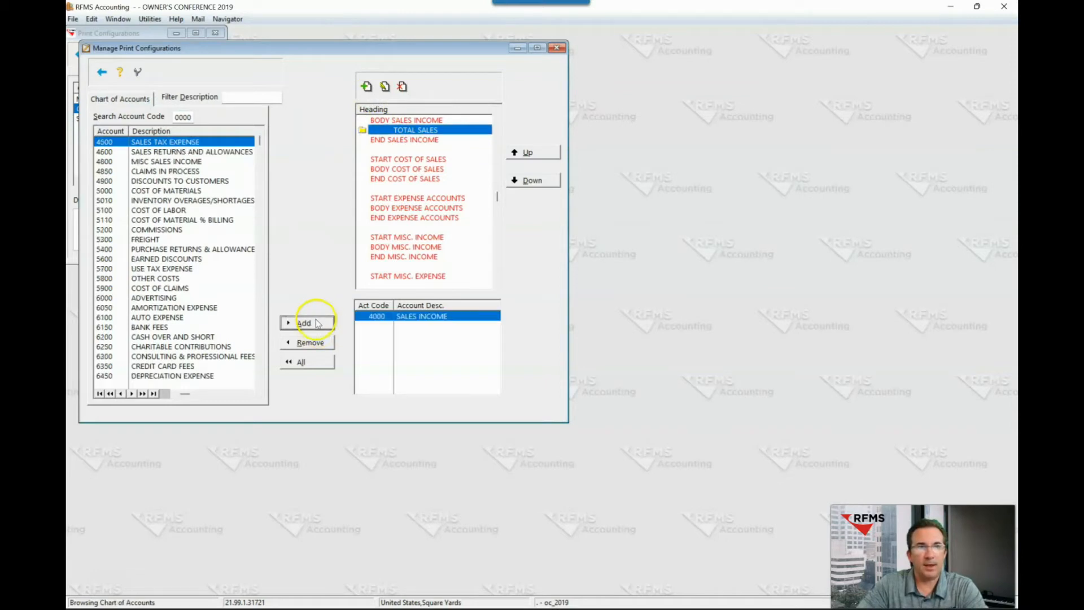
{"action": "left_click", "coordinate": [317, 323]}
{"action": "left_click", "coordinate": [317, 323]}
{"action": "left_click", "coordinate": [316, 323]}
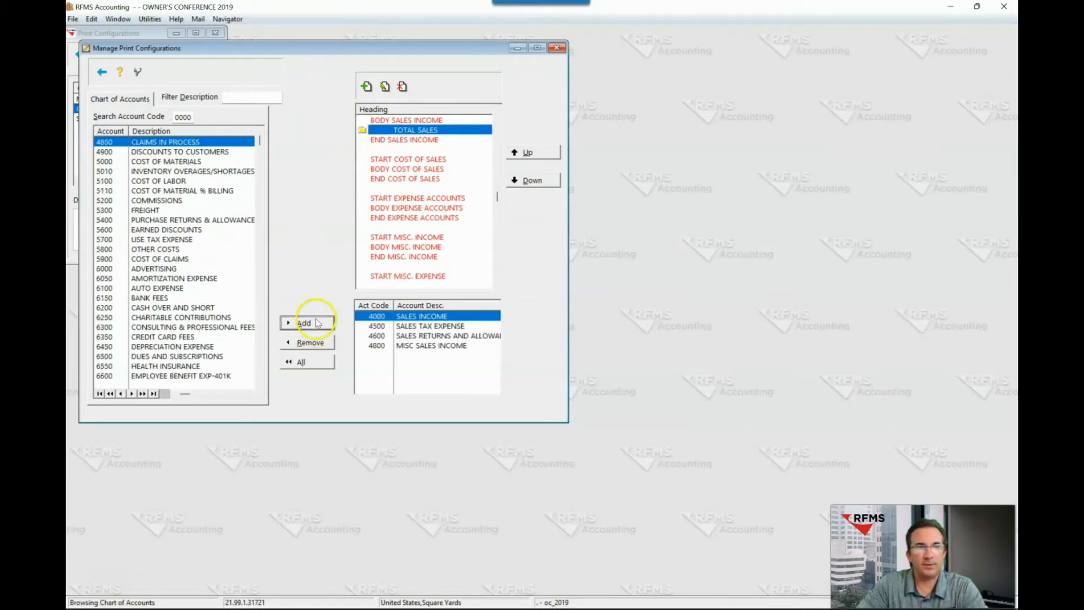
{"action": "left_click", "coordinate": [317, 323]}
{"action": "left_click", "coordinate": [316, 322]}
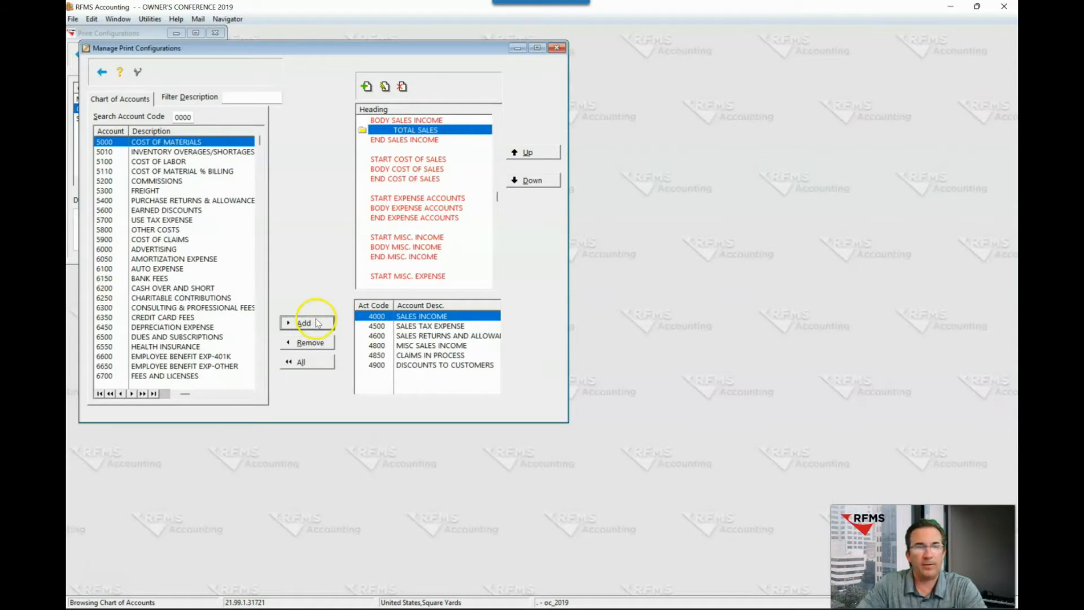
Add a heading named TOTAL COS under BODY COST OF SALES, without showing detail
{"action": "left_click", "coordinate": [402, 168]}
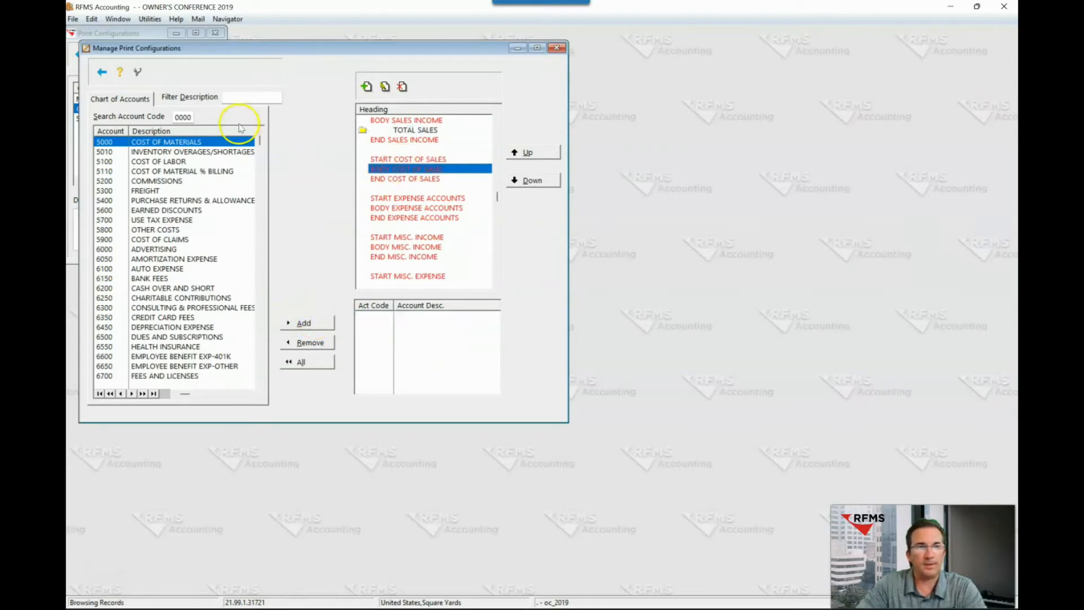
{"action": "left_click", "coordinate": [369, 88]}
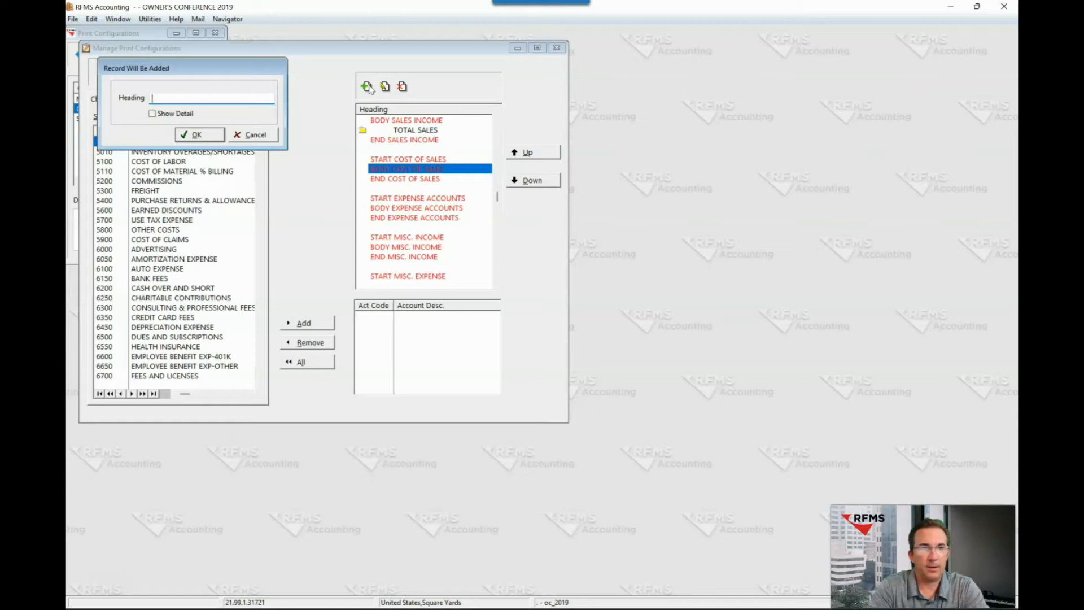
{"action": "type", "text": "TOTAL COS"}
{"action": "left_click", "coordinate": [213, 134]}
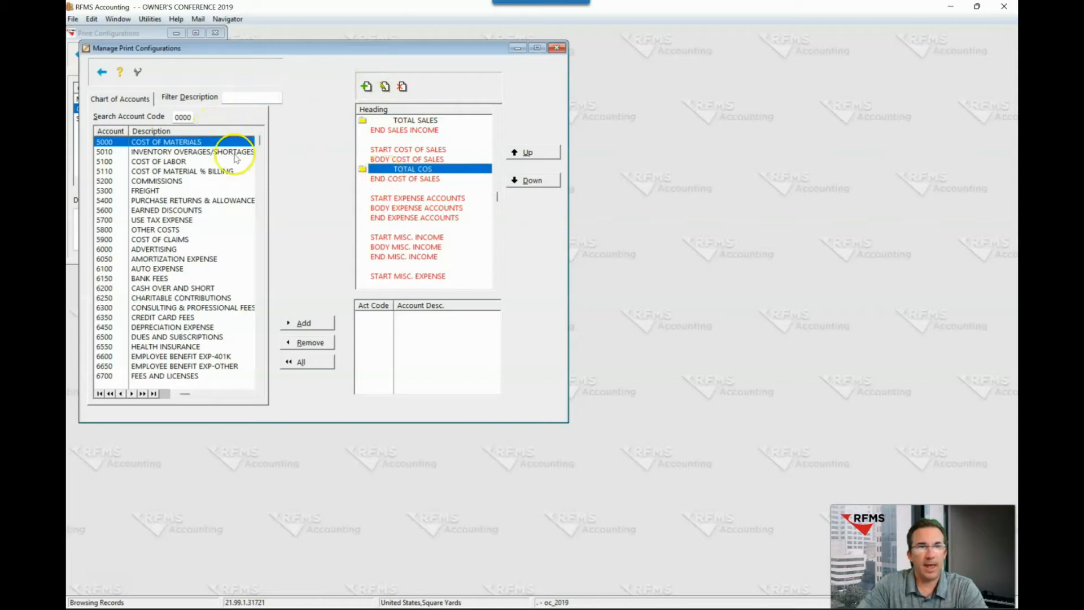
Assign all accounts from 5000 COST OF MATERIALS through 5900 COST OF CLAIMS to the TOTAL COS heading
{"action": "left_click", "coordinate": [304, 324]}
{"action": "left_click", "coordinate": [304, 324]}
{"action": "left_click", "coordinate": [305, 324]}
{"action": "left_click", "coordinate": [304, 324]}
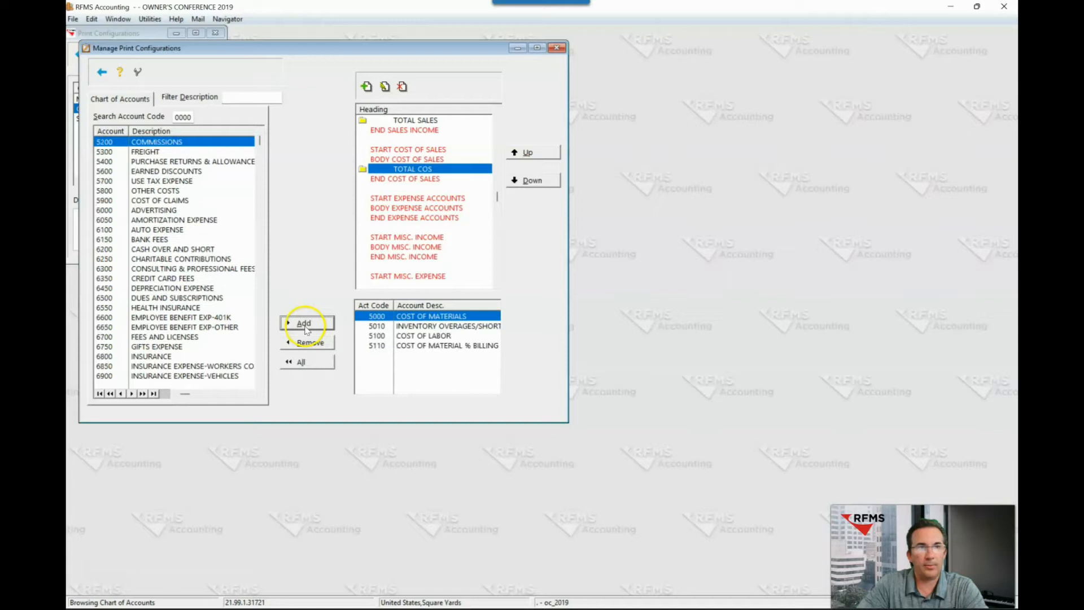
{"action": "left_click", "coordinate": [304, 324]}
{"action": "left_click", "coordinate": [305, 324]}
{"action": "left_click", "coordinate": [304, 324]}
{"action": "left_click", "coordinate": [304, 324]}
{"action": "left_click", "coordinate": [304, 324]}
{"action": "left_click", "coordinate": [305, 324]}
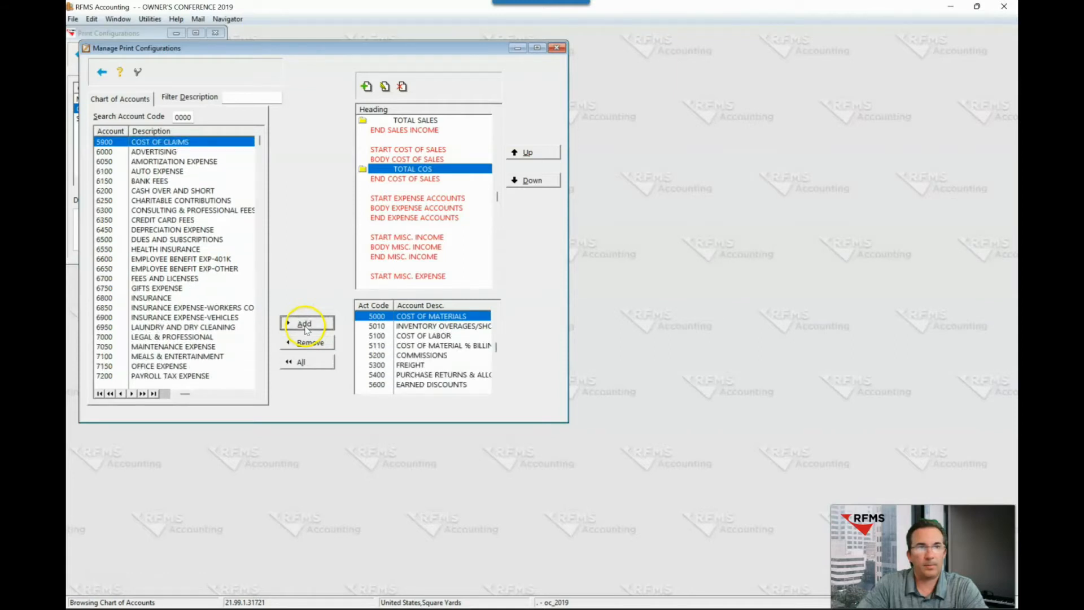
{"action": "left_click", "coordinate": [304, 324]}
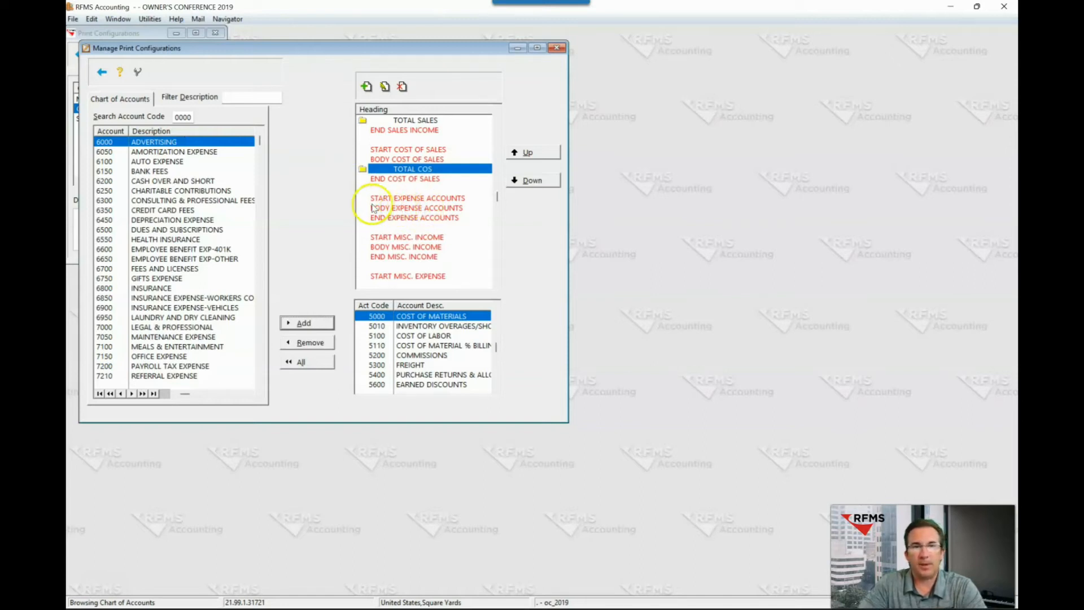
Add a heading named TOTAL MISC INCOME under BODY MISC. INCOME, without showing detail
{"action": "left_click", "coordinate": [396, 247]}
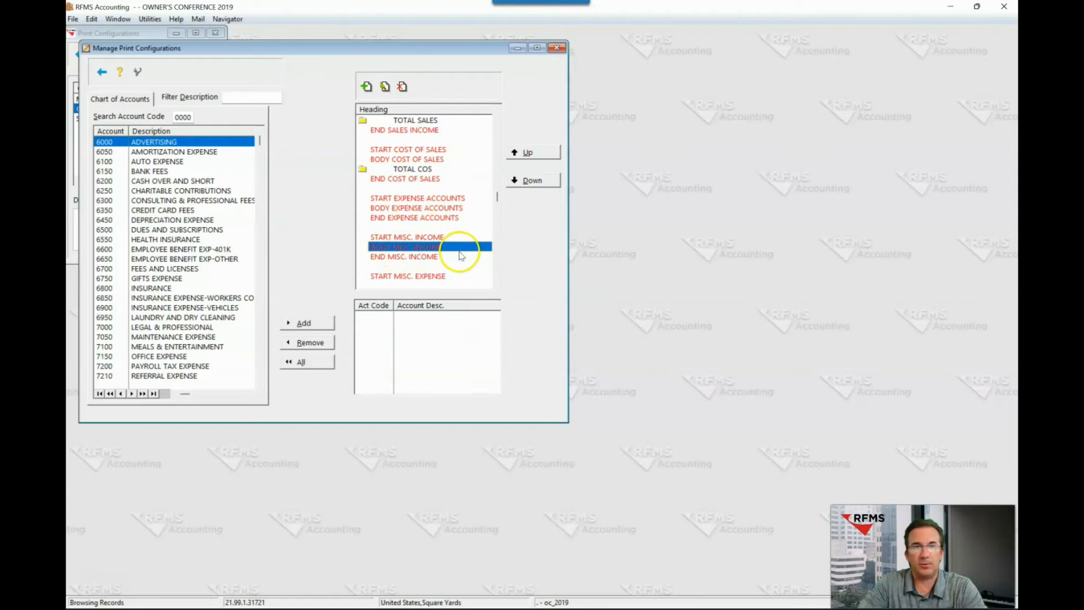
{"action": "left_click", "coordinate": [367, 87]}
{"action": "type", "text": "TOTAL"}
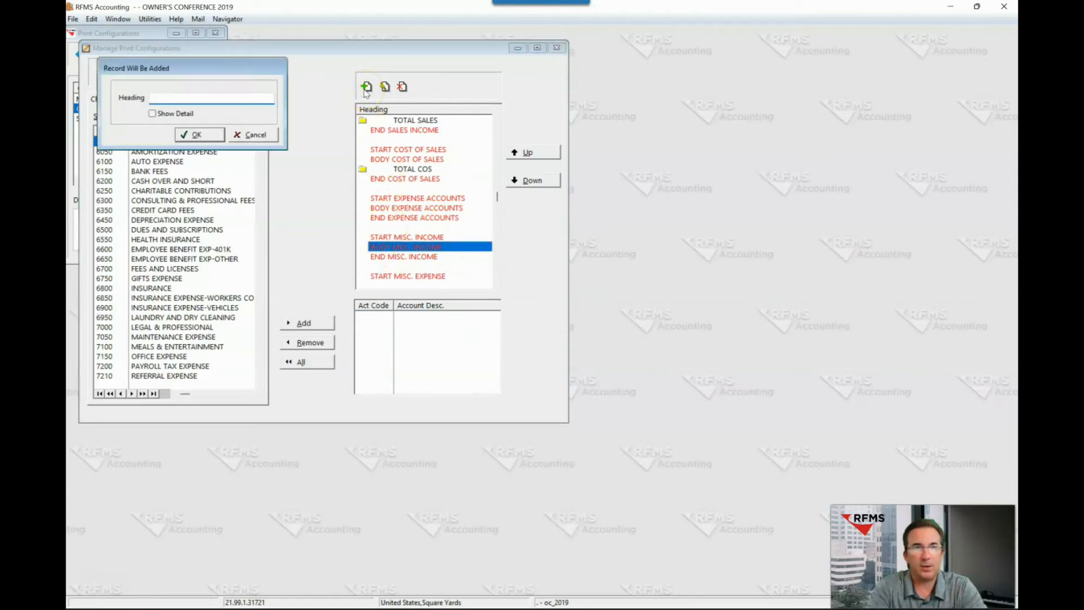
{"action": "type", "text": " MI"}
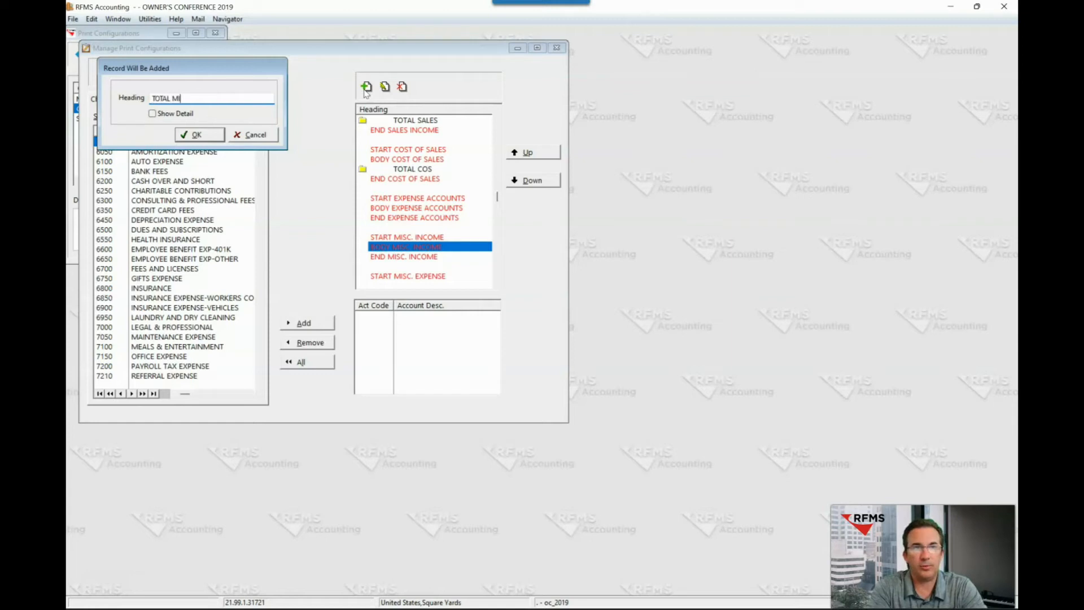
{"action": "type", "text": "SC INCOME"}
{"action": "left_click", "coordinate": [205, 140]}
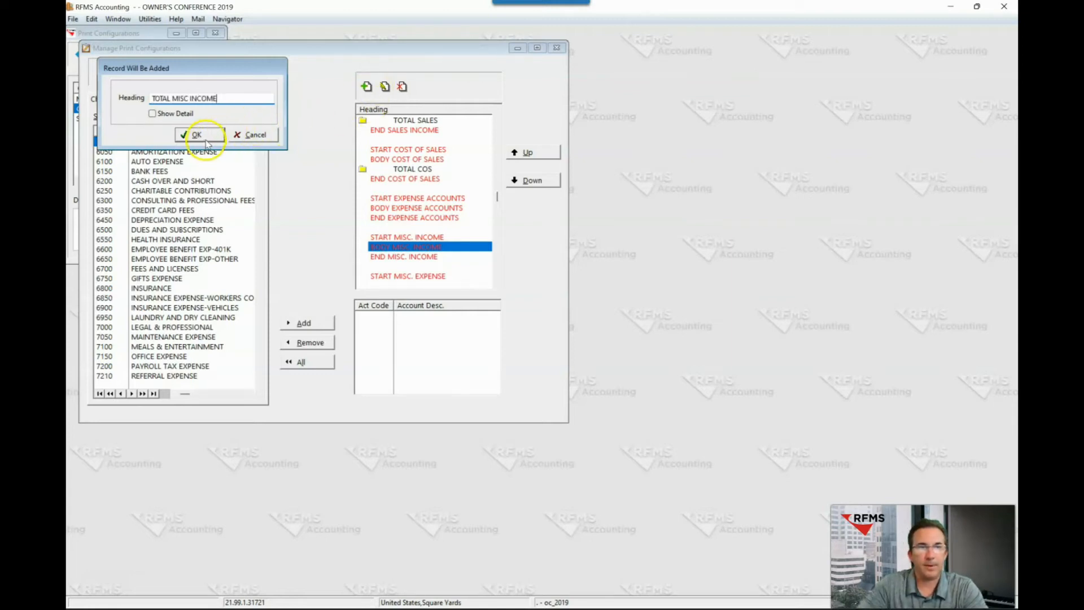
Assign accounts 8000 INTEREST INCOME, 8010 FINANCE CHARGE INCOME, 8100 GAIN ON THE SALE OF ASSETS and 8900 OTHER INCOME to TOTAL MISC INCOME
{"action": "left_click", "coordinate": [261, 373]}
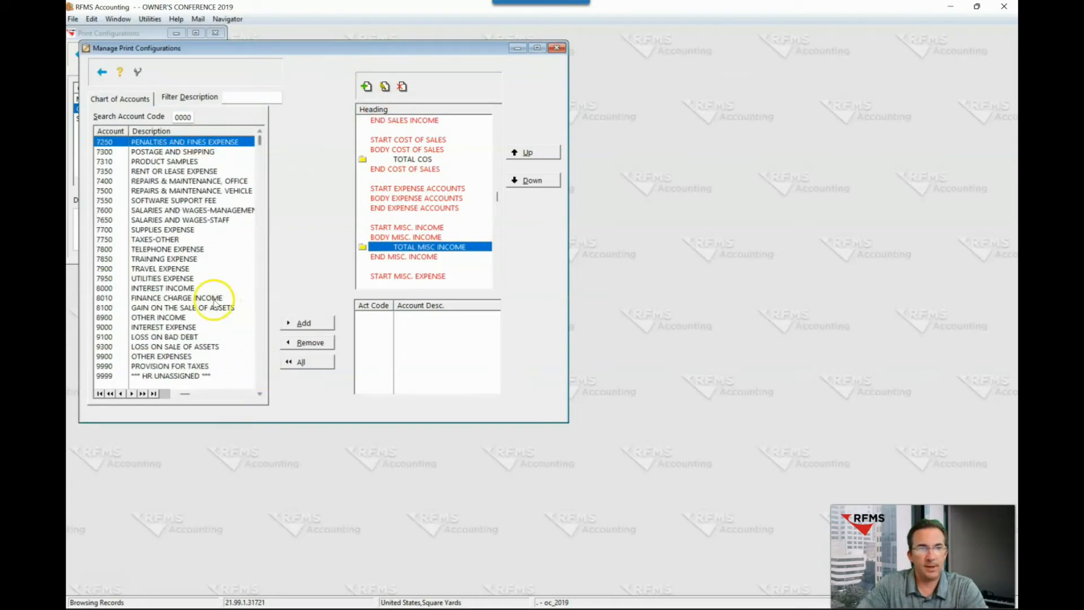
{"action": "left_click", "coordinate": [175, 289]}
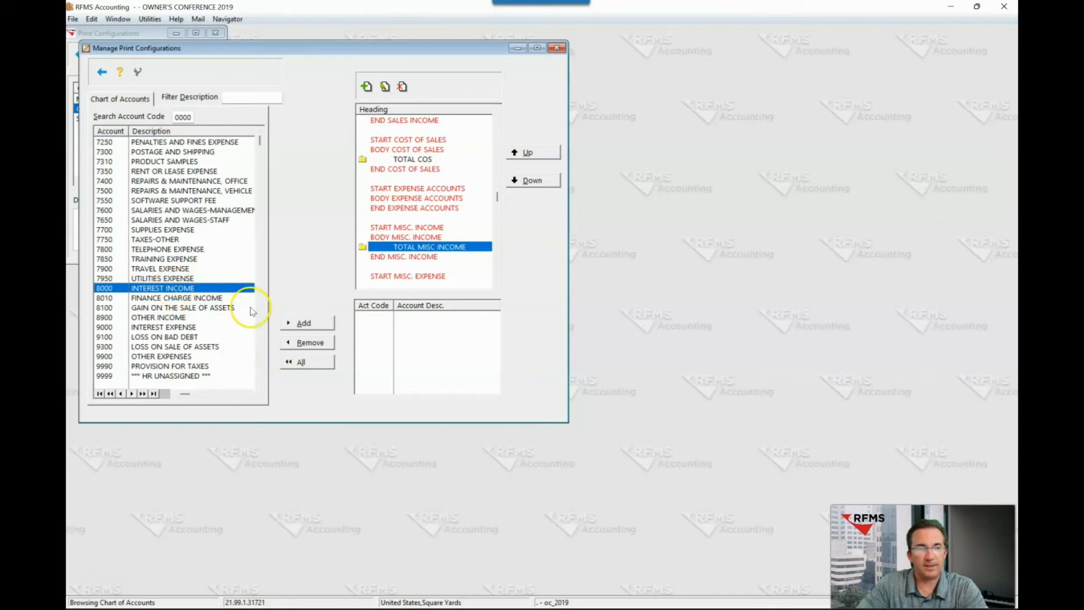
{"action": "left_click", "coordinate": [303, 324]}
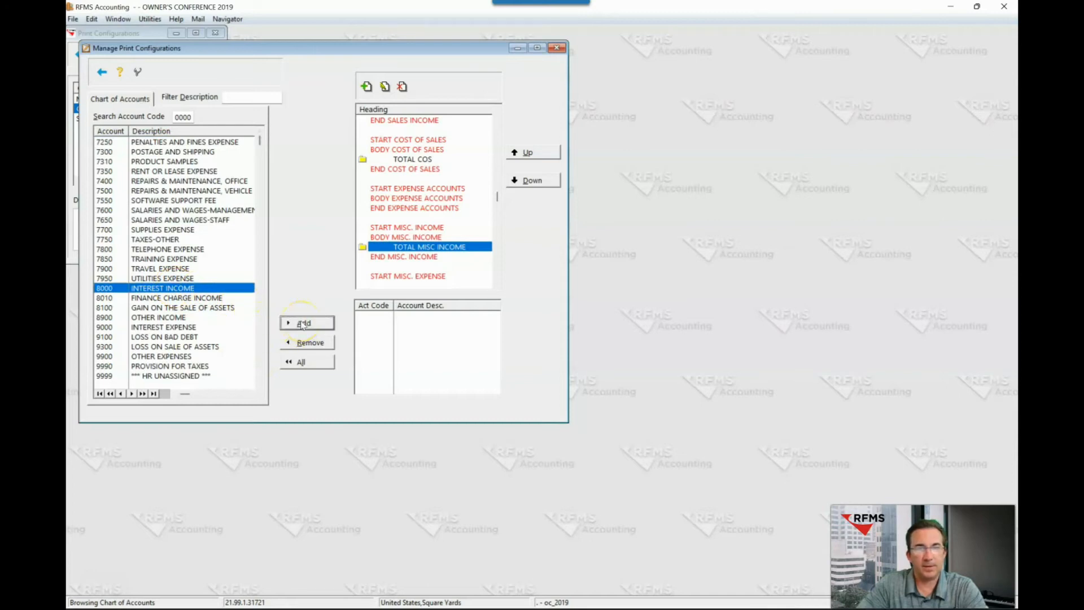
{"action": "left_click", "coordinate": [303, 324]}
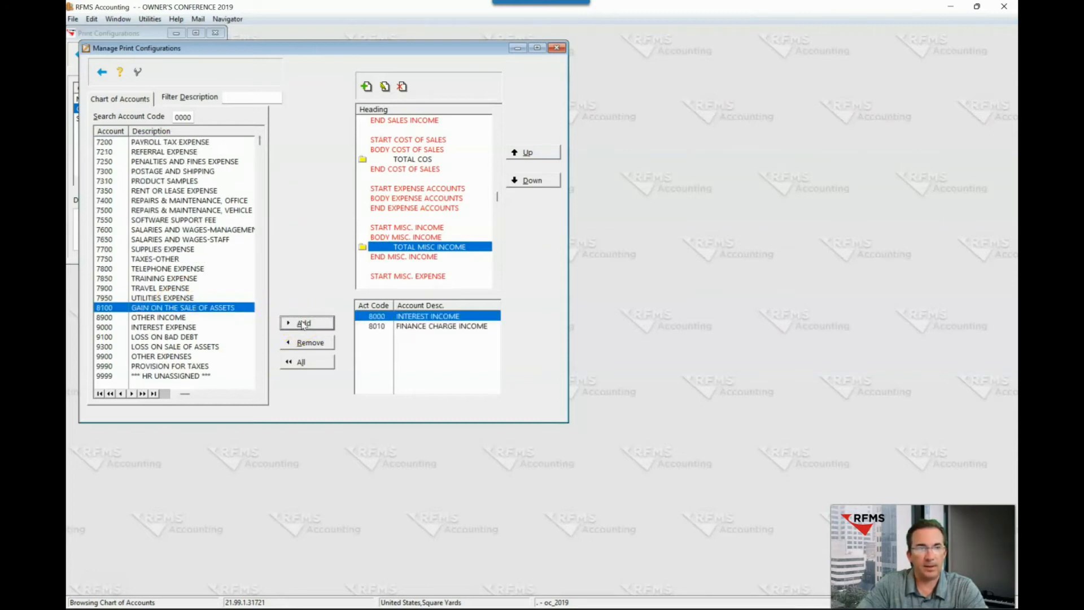
{"action": "left_click", "coordinate": [303, 324]}
{"action": "left_click", "coordinate": [303, 324]}
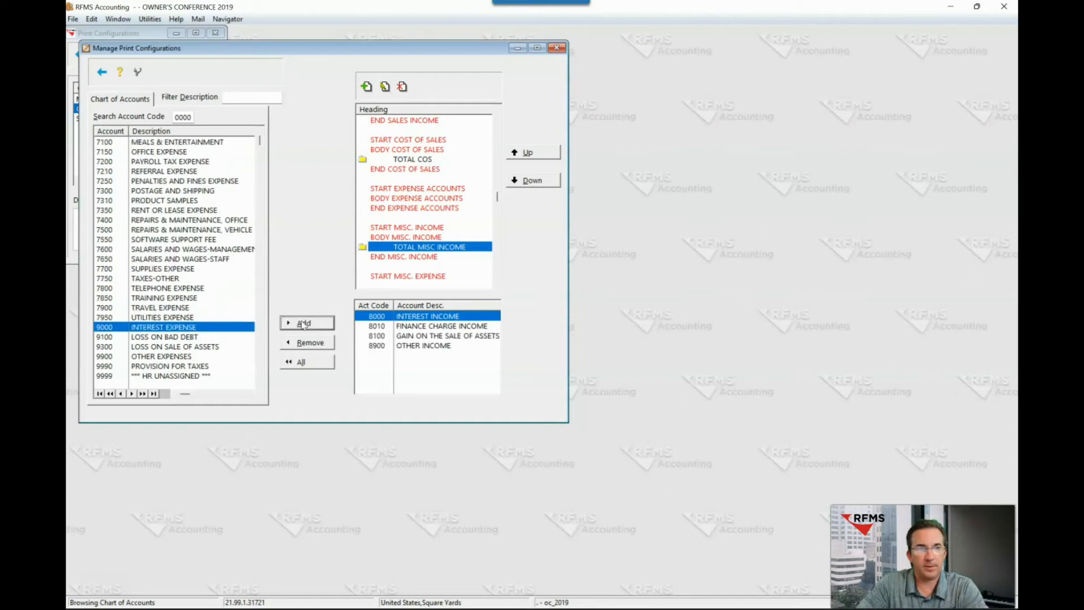
Add a heading named TOTAL MISC EXPENSES under BODY MISC. EXPENSE, without showing detail
{"action": "scroll", "coordinate": [408, 222], "scroll_direction": "down", "scroll_amount": 1}
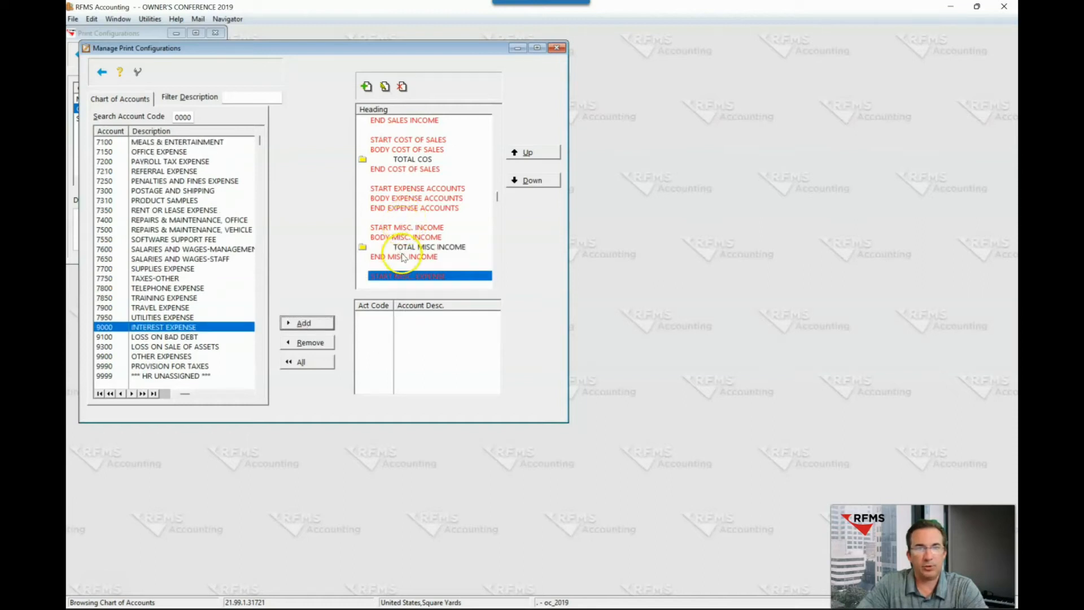
{"action": "scroll", "coordinate": [404, 261], "scroll_direction": "down", "scroll_amount": 2}
{"action": "left_click", "coordinate": [403, 228]}
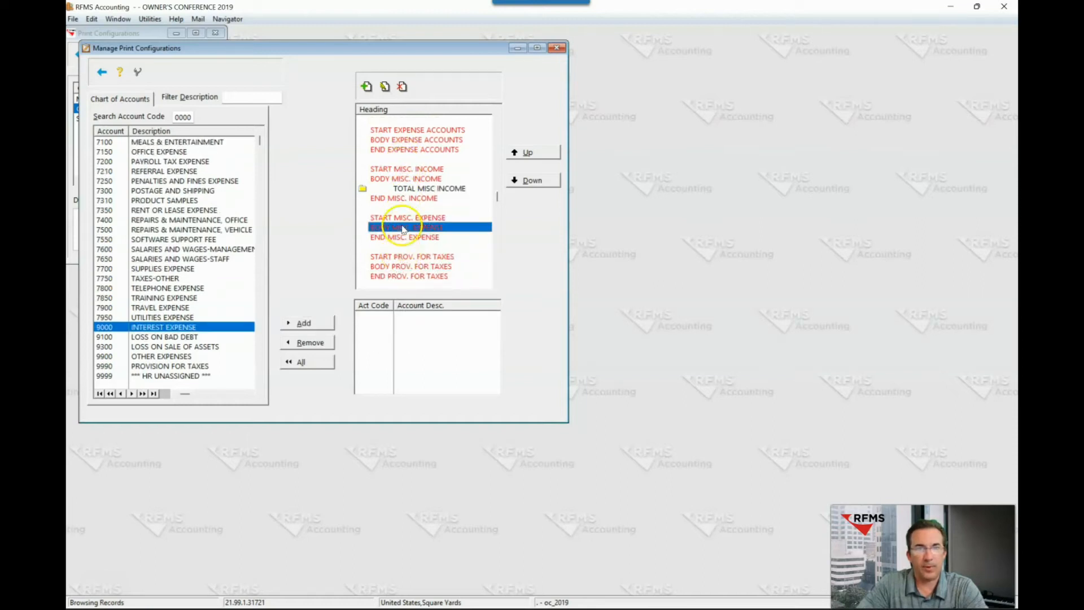
{"action": "left_click", "coordinate": [368, 87]}
{"action": "type", "text": "TOTAL "}
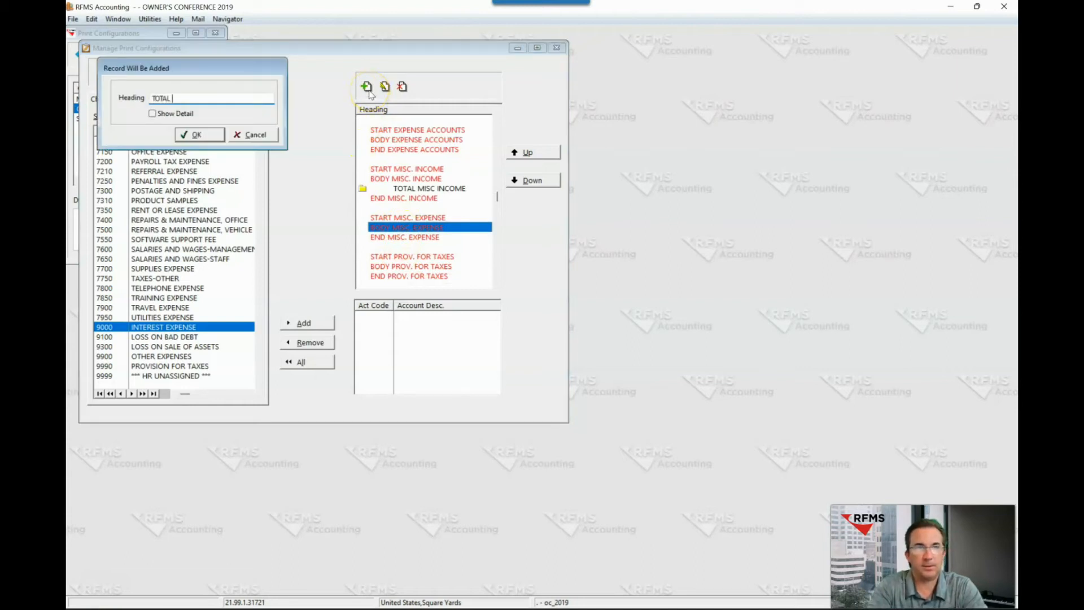
{"action": "type", "text": "MISC EXPENSES"}
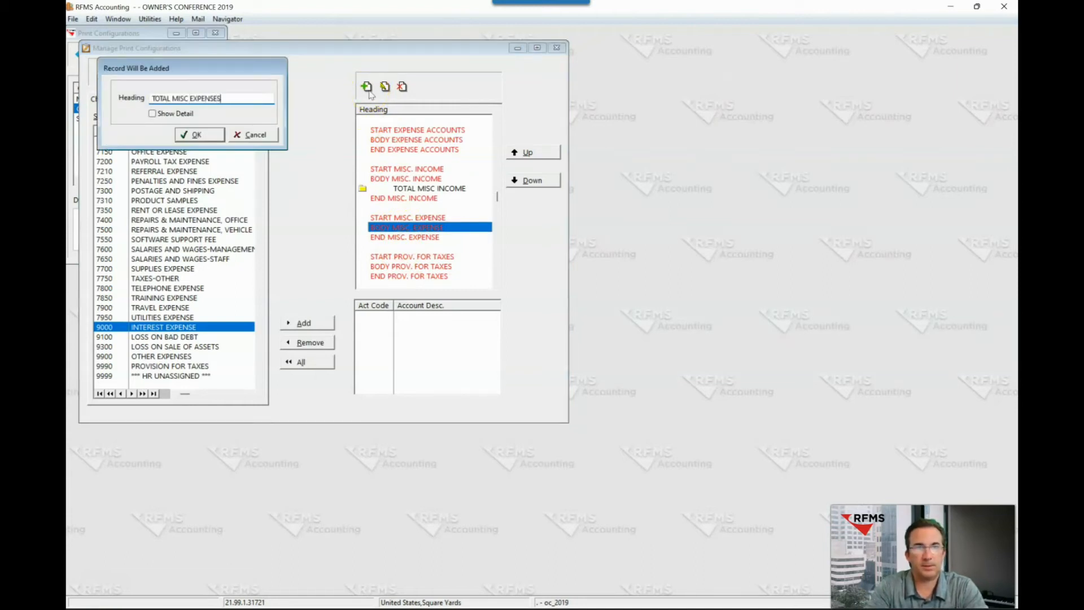
{"action": "left_click", "coordinate": [208, 134]}
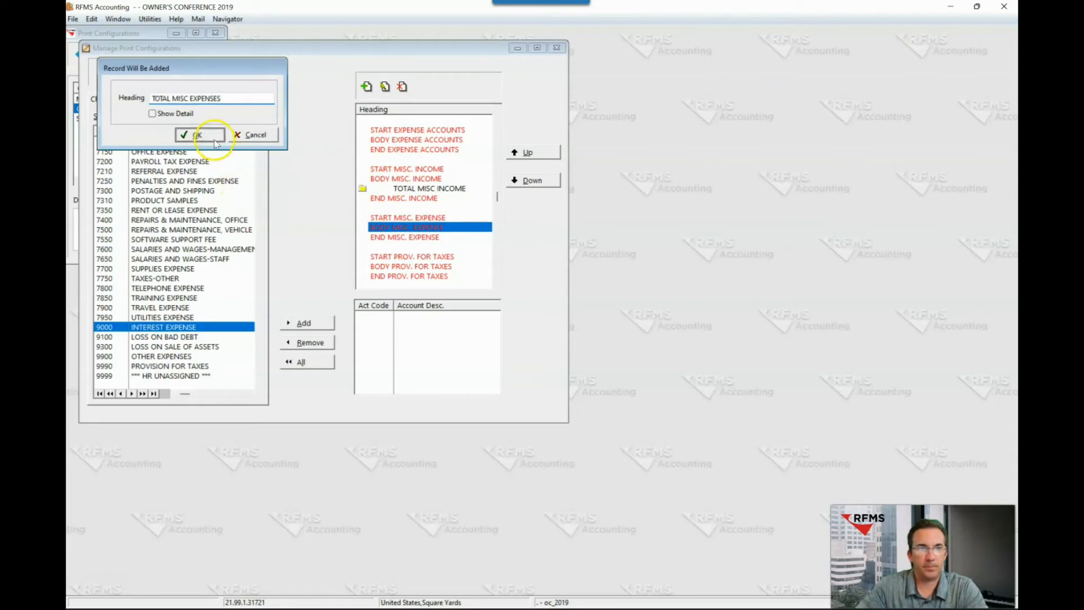
Assign accounts 9000 INTEREST EXPENSE, 9100 LOSS ON BAD DEBT, 9300 LOSS ON SALE OF ASSETS and 9900 OTHER EXPENSES to TOTAL MISC EXPENSES
{"action": "left_click", "coordinate": [290, 325]}
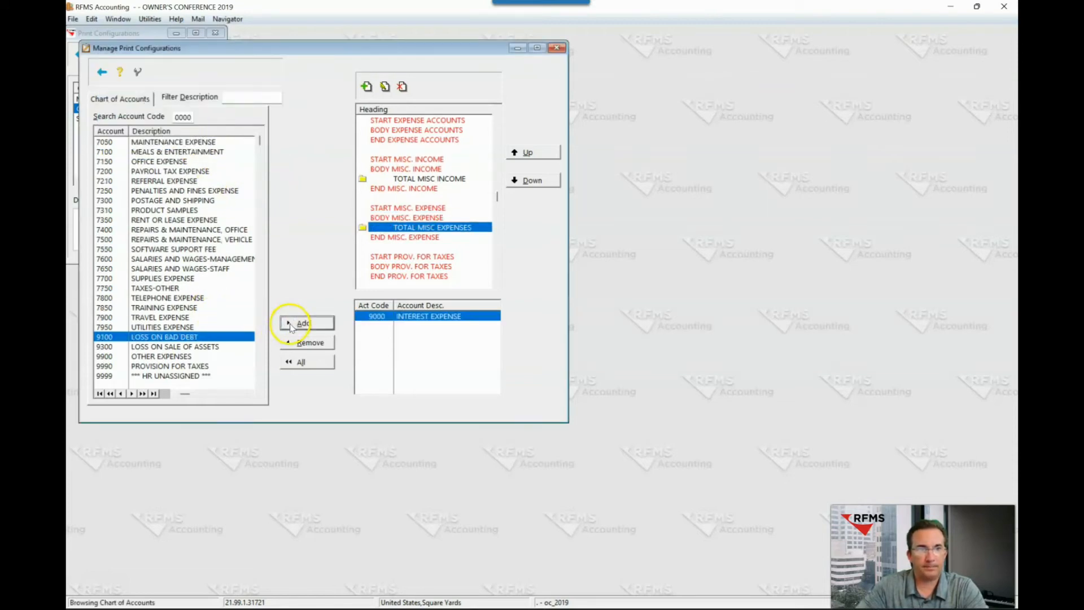
{"action": "left_click", "coordinate": [290, 326]}
{"action": "left_click", "coordinate": [291, 326]}
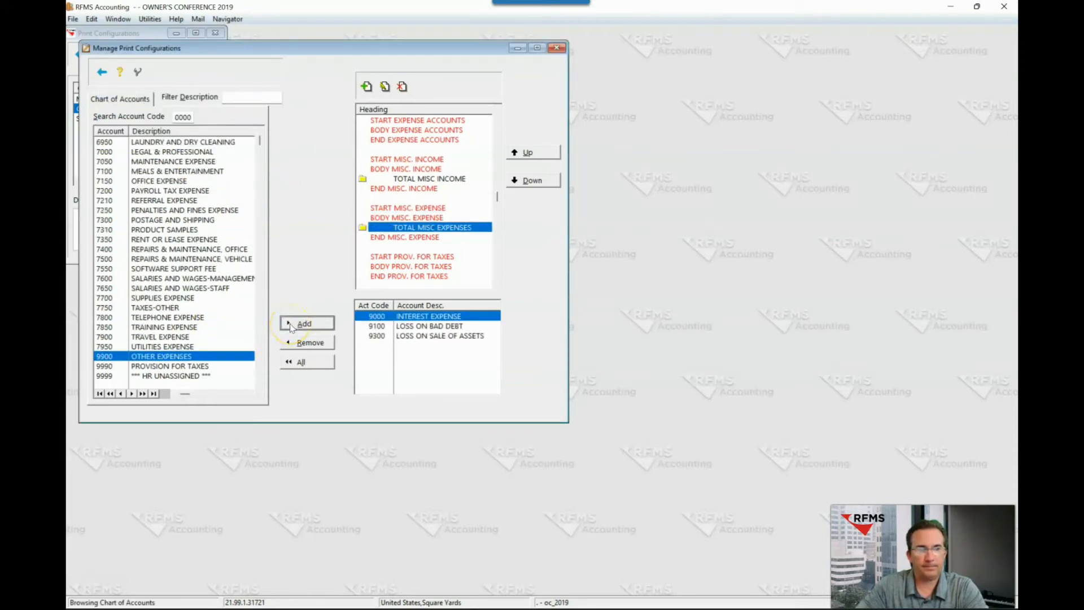
{"action": "left_click", "coordinate": [290, 325]}
Add a heading named TOTAL TAXES under BODY PROV. FOR TAXES, without showing detail, and assign account 9990 PROVISION FOR TAXES to it
{"action": "left_click", "coordinate": [404, 266]}
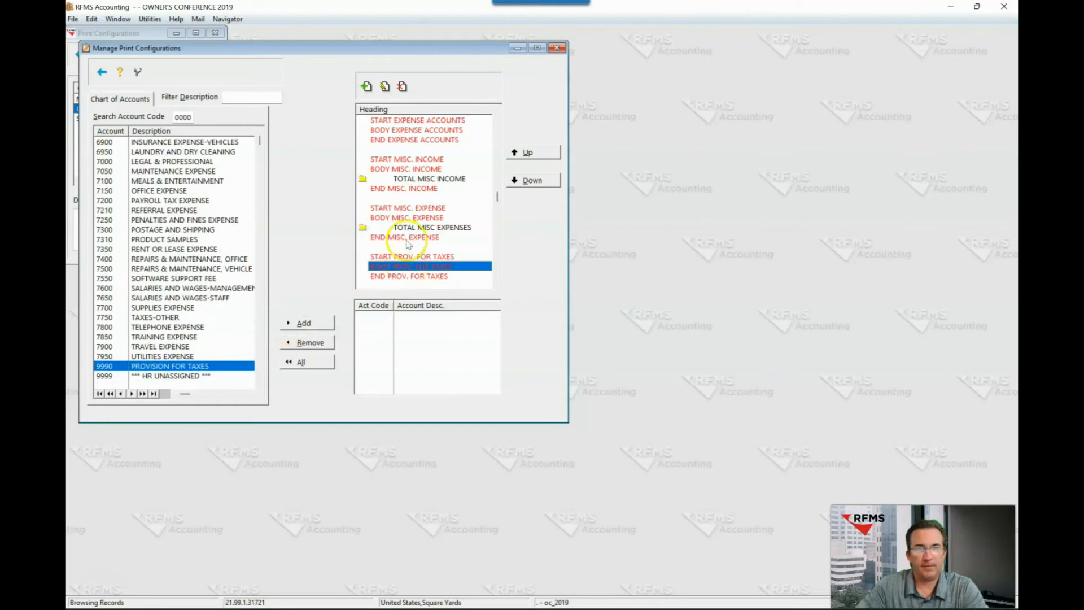
{"action": "left_click", "coordinate": [366, 86]}
{"action": "type", "text": "T"}
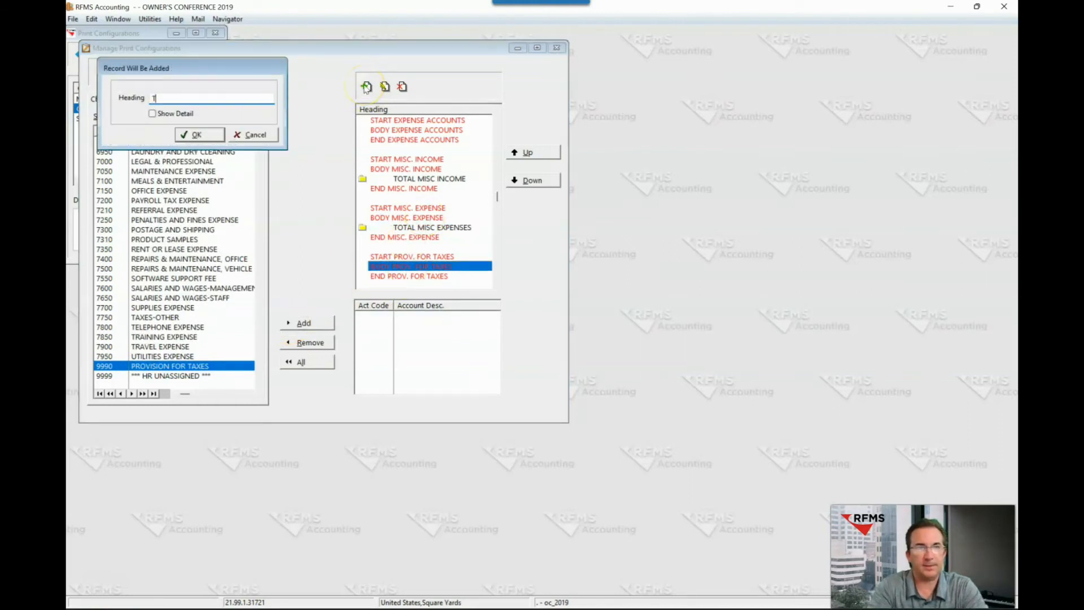
{"action": "type", "text": "OTAL TAXES"}
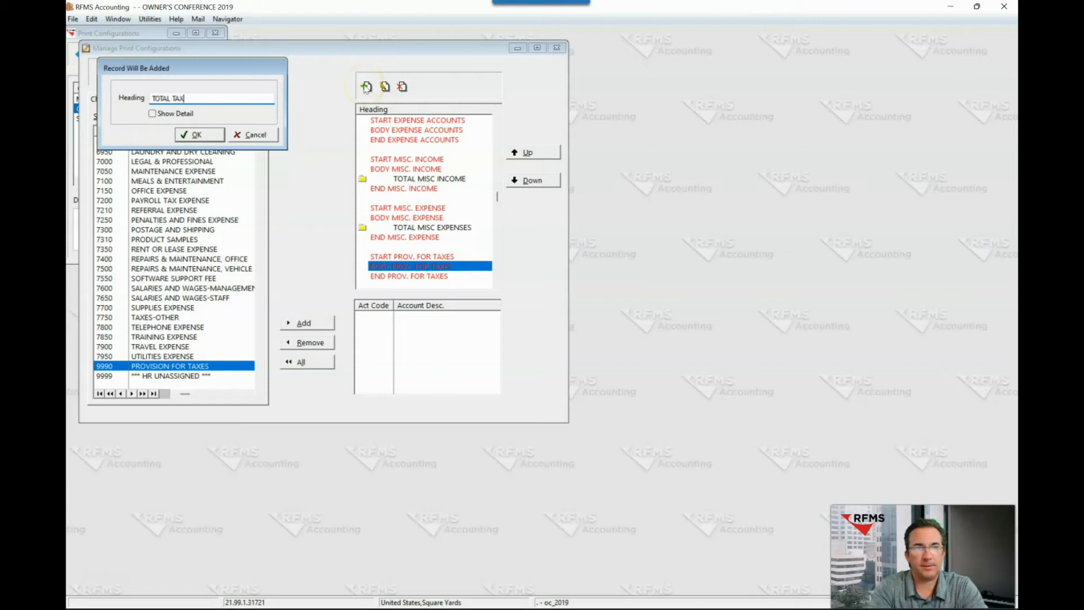
{"action": "left_click", "coordinate": [199, 136]}
{"action": "left_click", "coordinate": [314, 323]}
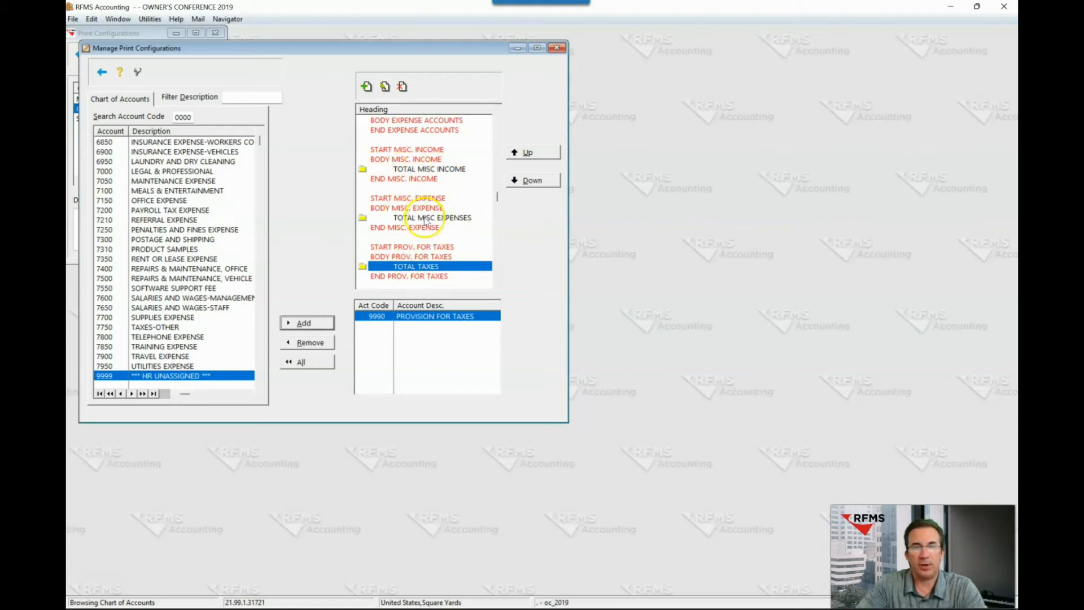
Look back over the headings of the OPERATIONS P&L configuration, and close it along with the print configurations list
{"action": "left_click", "coordinate": [428, 175]}
{"action": "scroll", "coordinate": [429, 174], "scroll_direction": "up", "scroll_amount": 2}
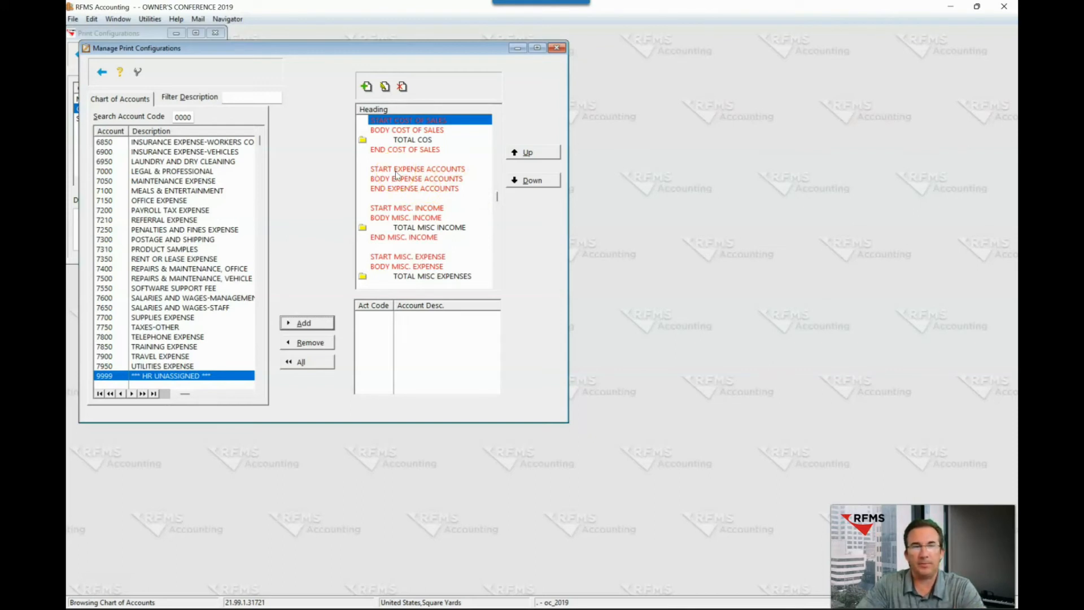
{"action": "left_click", "coordinate": [102, 73]}
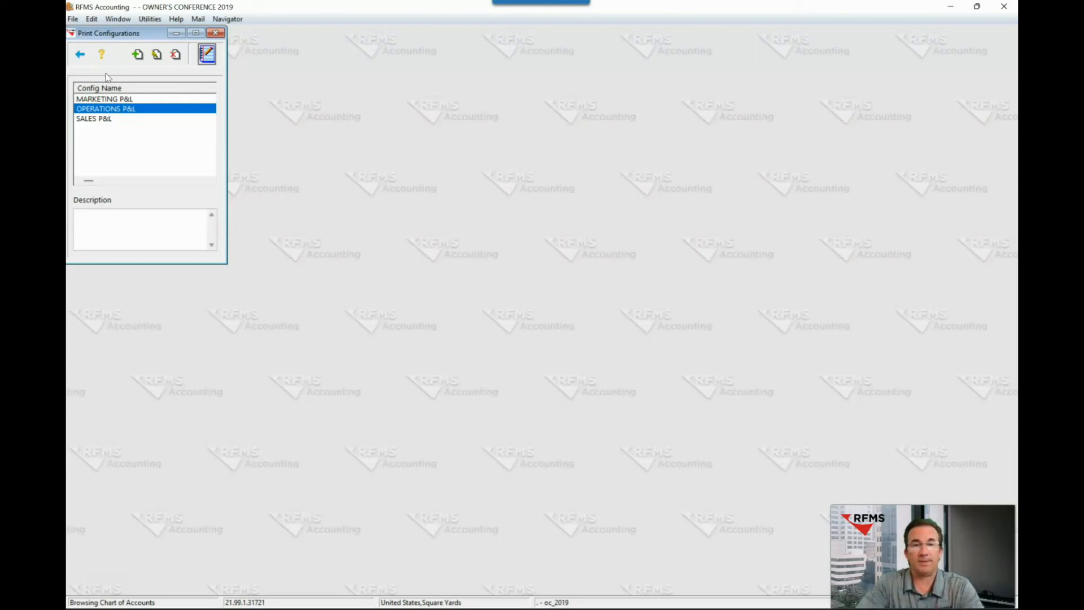
{"action": "left_click", "coordinate": [80, 55]}
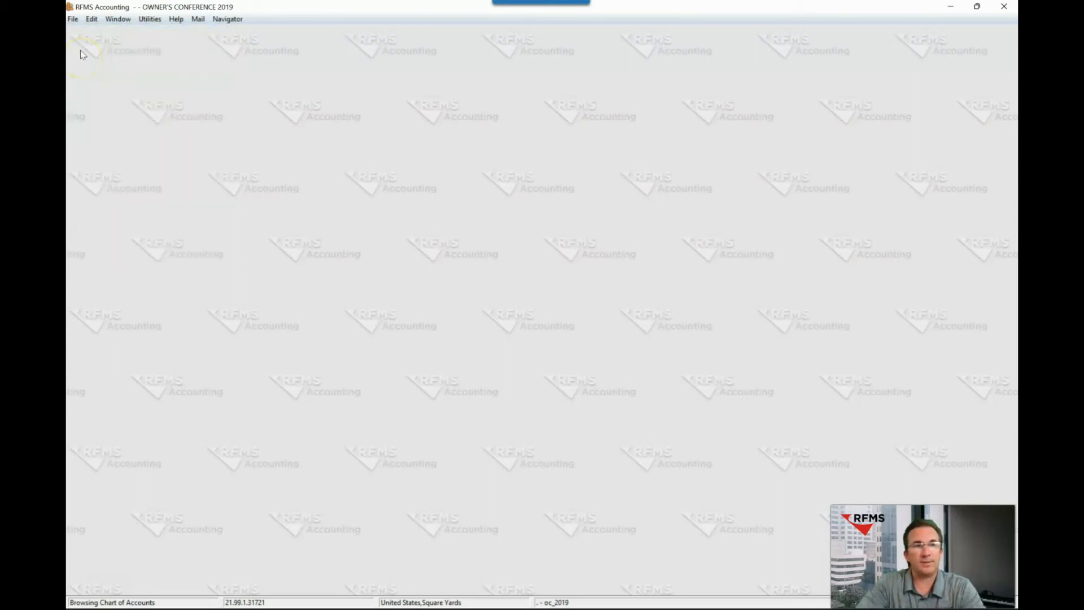
Generate a print preview of the general ledger Statement of Income using the OPERATIONS P&L custom print configuration
{"action": "left_click", "coordinate": [75, 20]}
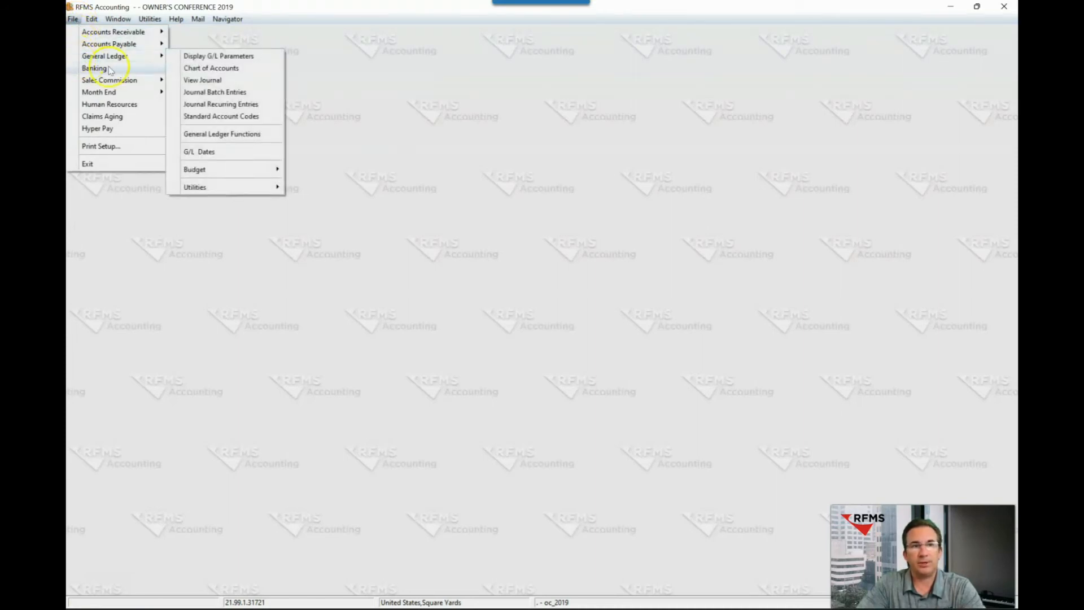
{"action": "left_click", "coordinate": [199, 136]}
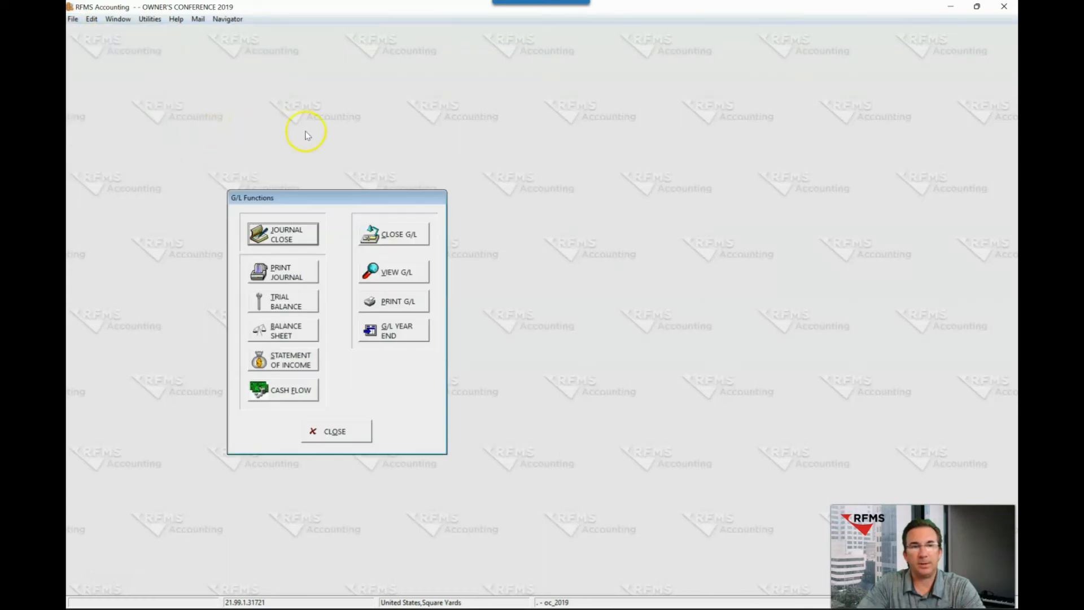
{"action": "left_click", "coordinate": [283, 365]}
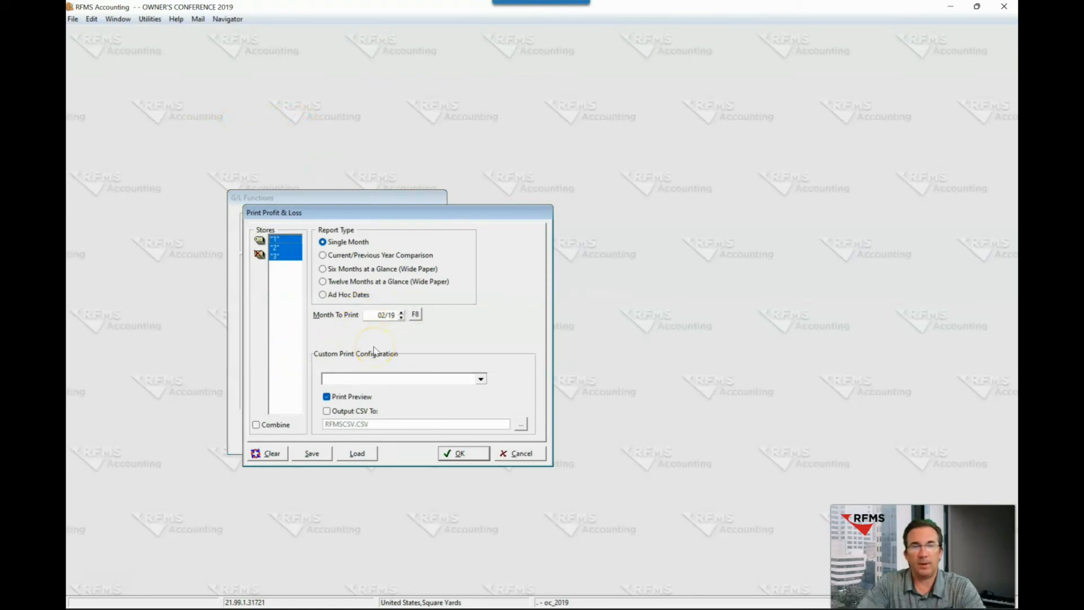
{"action": "left_click", "coordinate": [366, 380]}
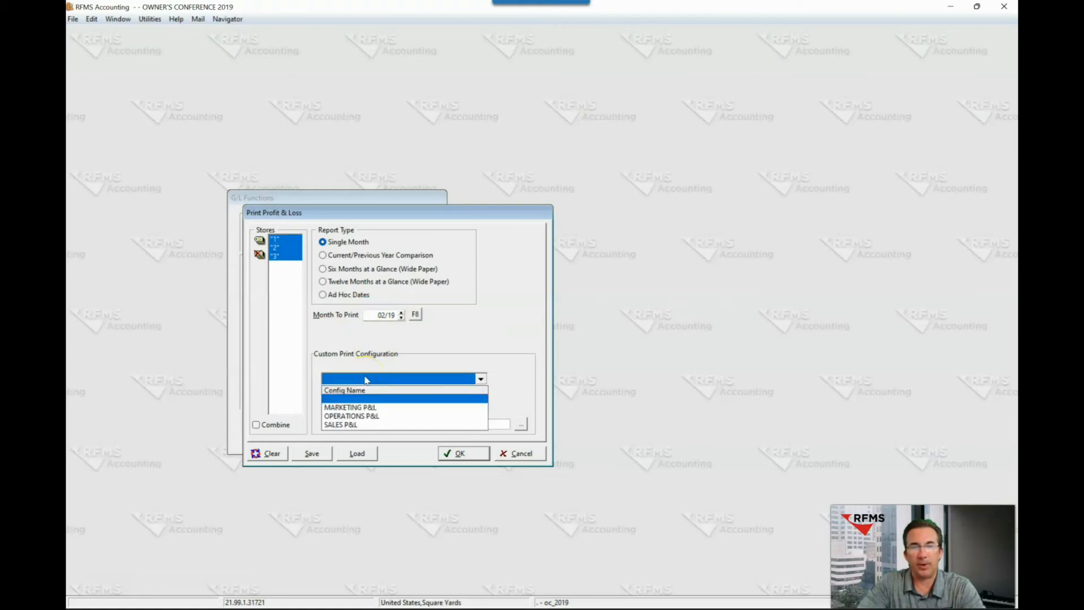
{"action": "left_click", "coordinate": [362, 417]}
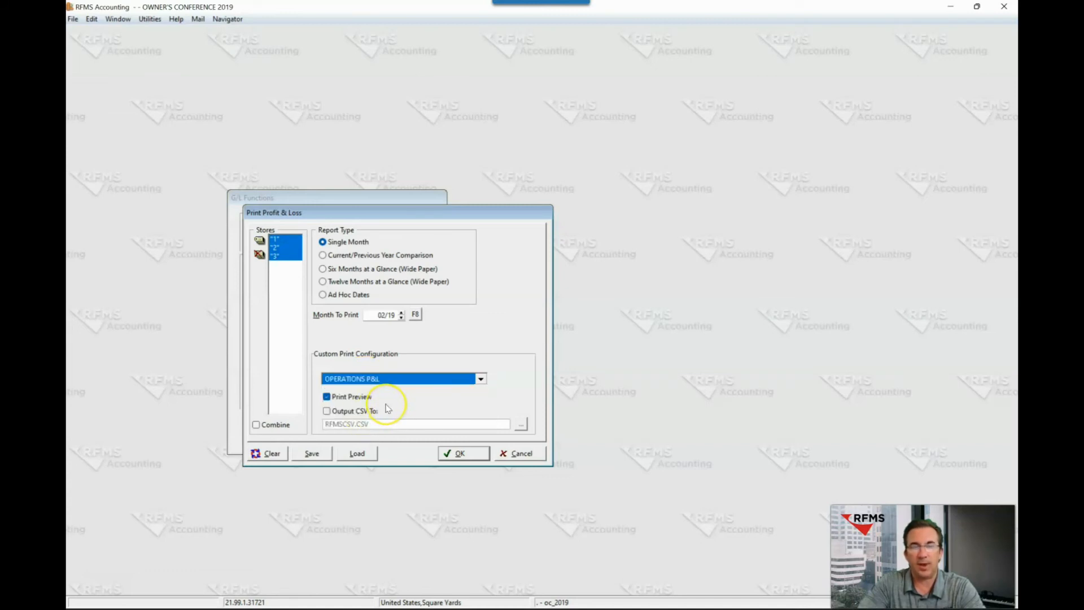
{"action": "left_click", "coordinate": [450, 452]}
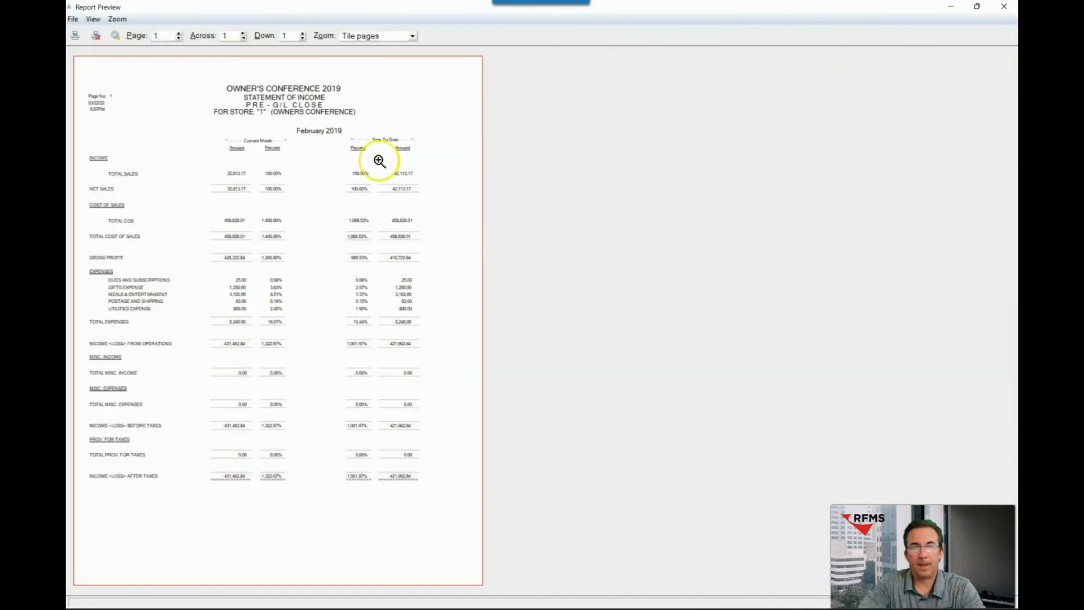
Examine the previewed Statement of Income at page width, from income down to the provision for taxes, and close the preview
{"action": "left_click", "coordinate": [379, 160]}
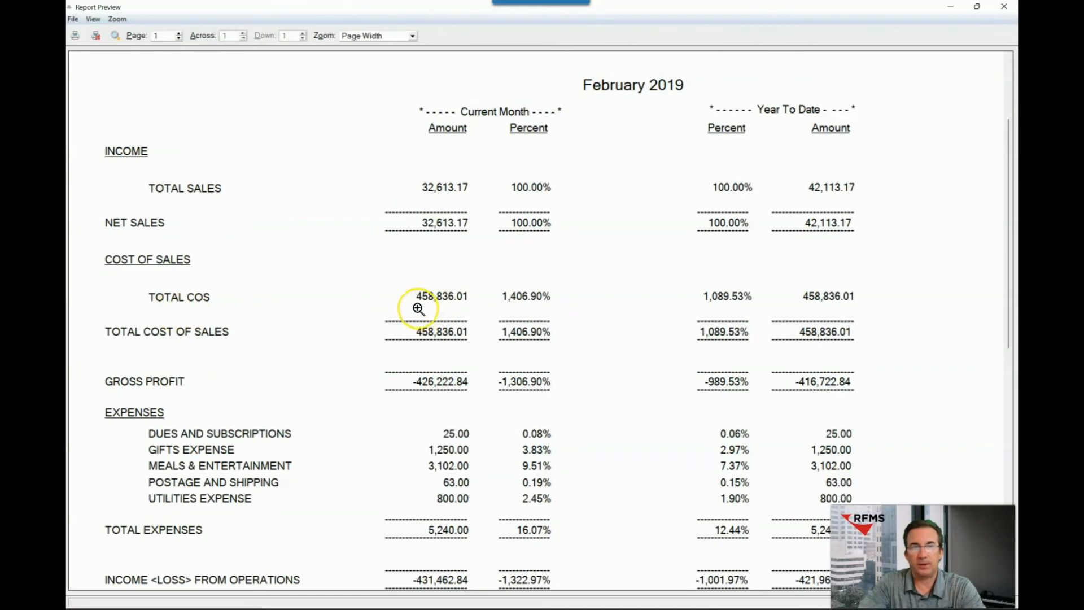
{"action": "scroll", "coordinate": [419, 309], "scroll_direction": "down", "scroll_amount": 3}
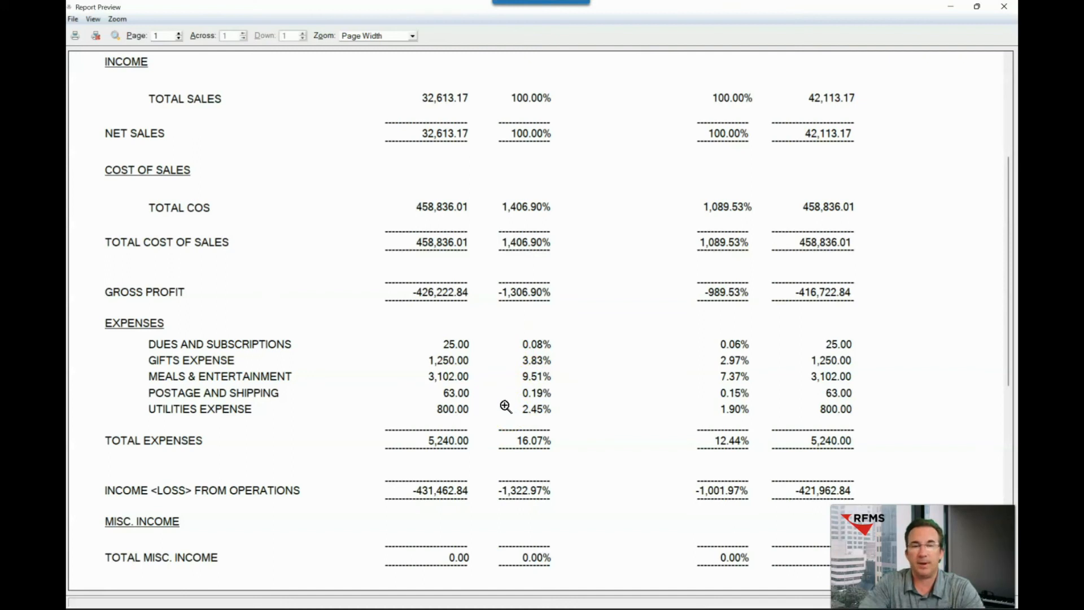
{"action": "scroll", "coordinate": [506, 407], "scroll_direction": "down", "scroll_amount": 5}
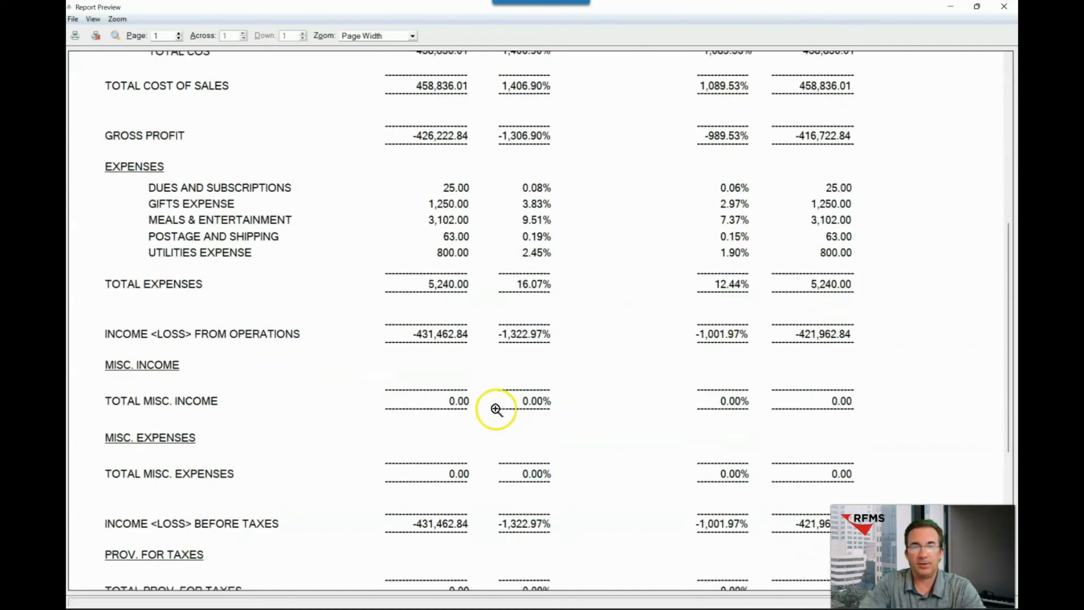
{"action": "scroll", "coordinate": [483, 404], "scroll_direction": "down", "scroll_amount": 1}
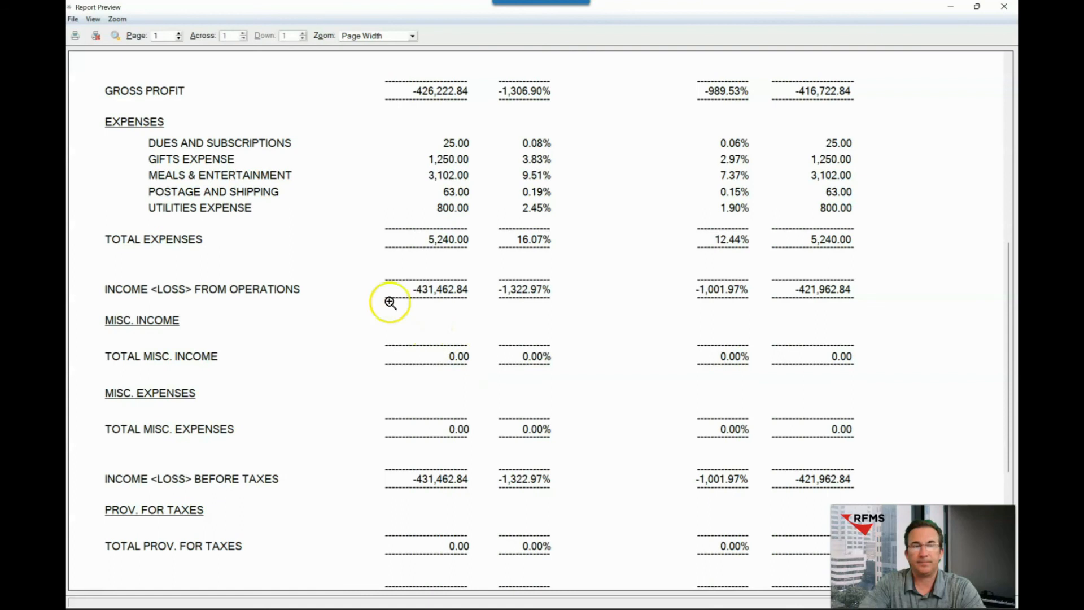
{"action": "left_click", "coordinate": [93, 36]}
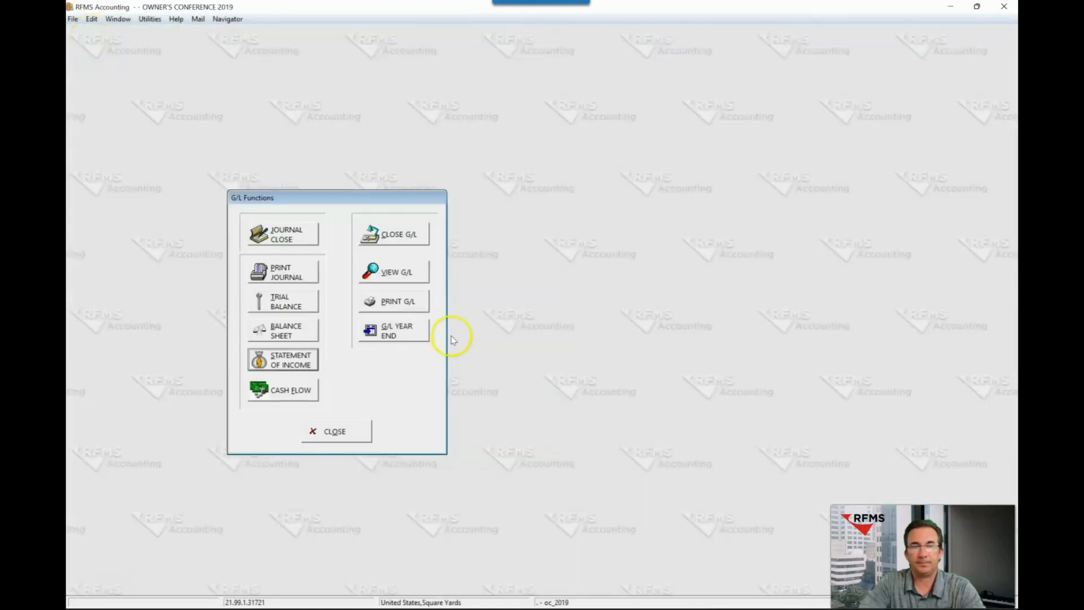